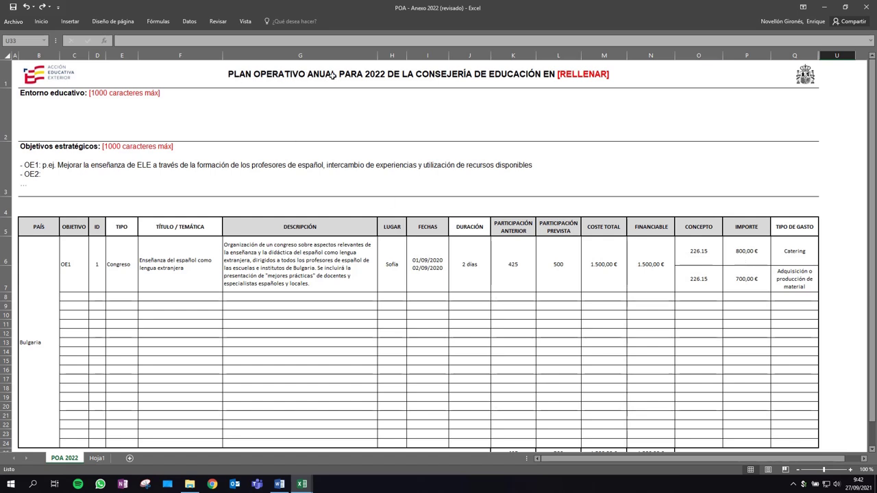
Highlight the [RELLENAR] placeholder in the plan title, leaving the title unchanged
double_click(569, 76)
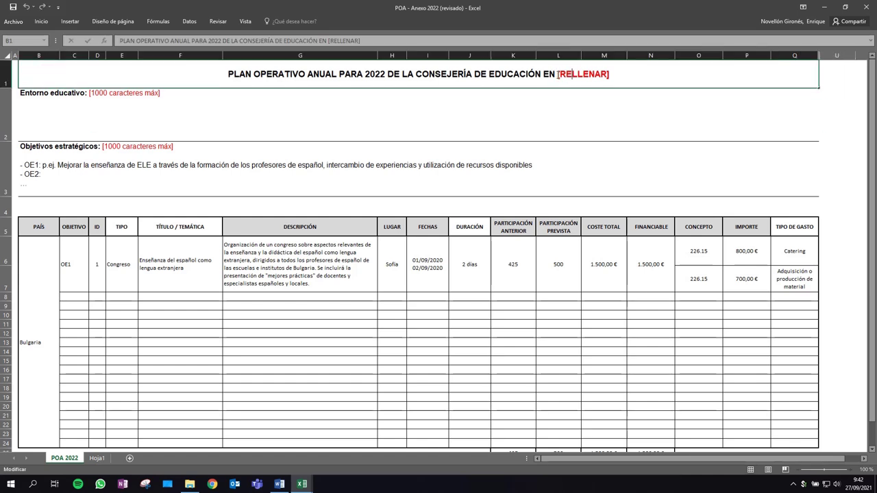
left_click_drag(557, 74, 611, 74)
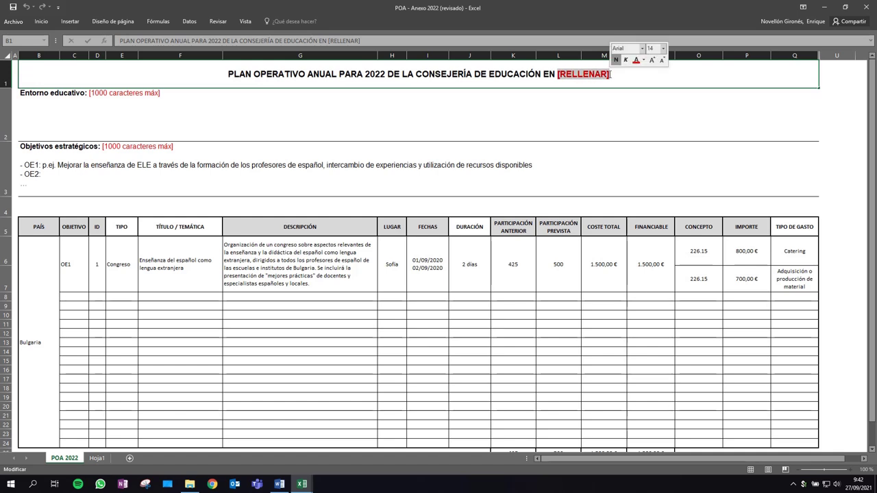
left_click(49, 113)
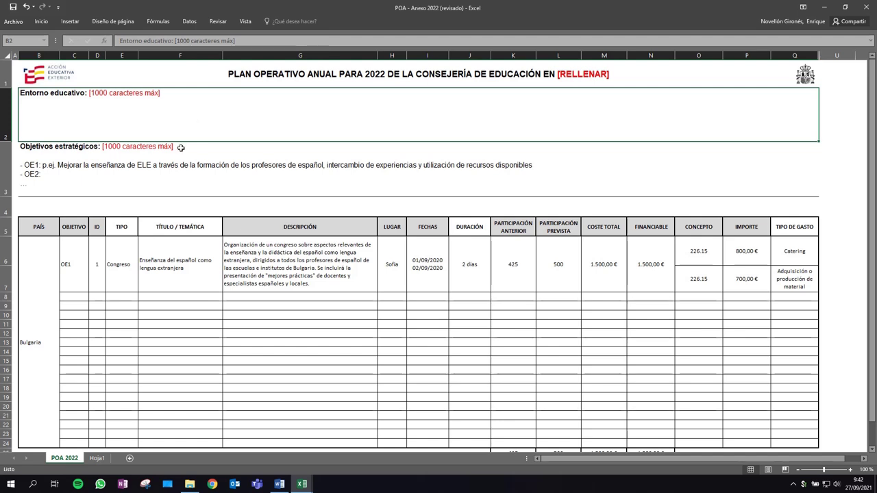
Point out the strategic objectives section, plan title row, Entorno educativo and Objetivos estratégicos fields
left_click(53, 174)
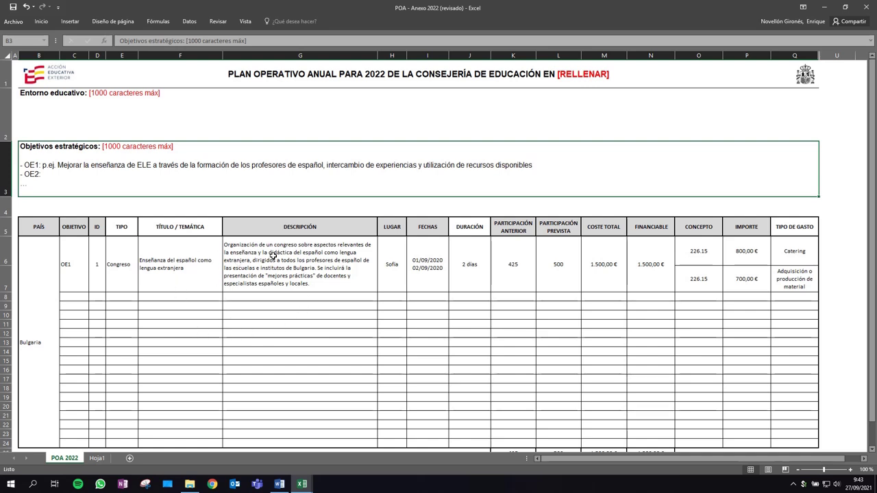
left_click(256, 76)
left_click(111, 116)
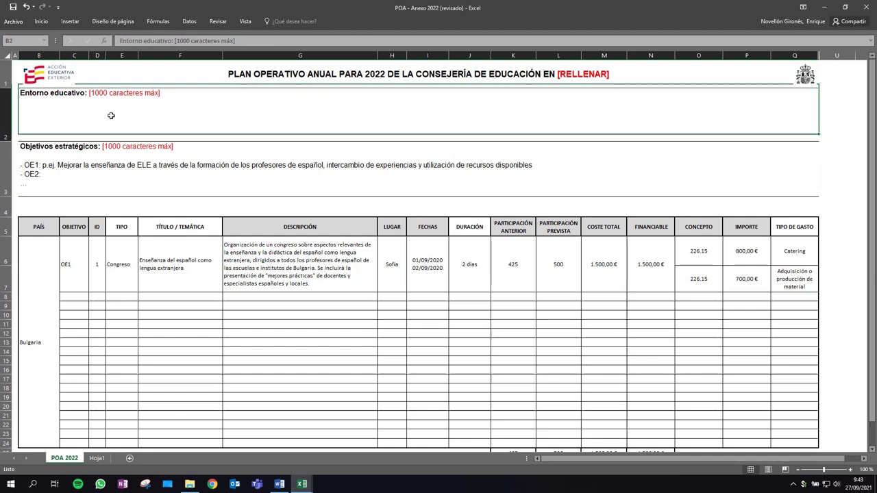
left_click(110, 169)
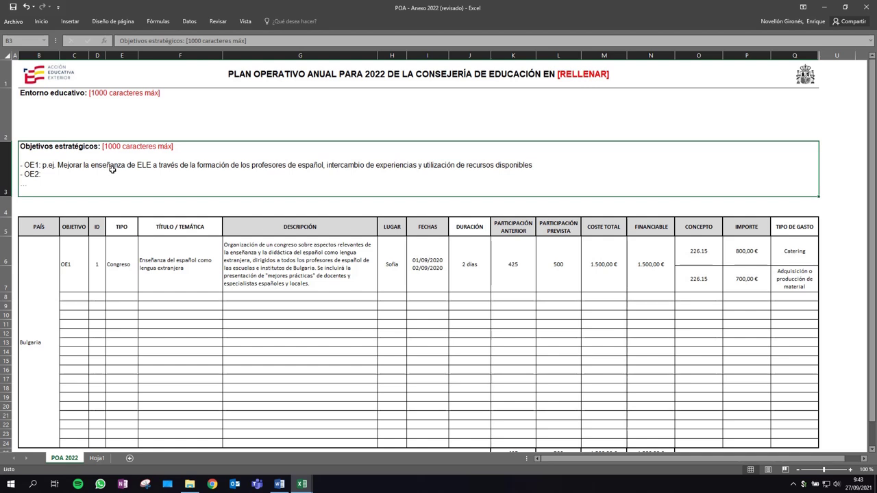
scroll(113, 170, "down", 1)
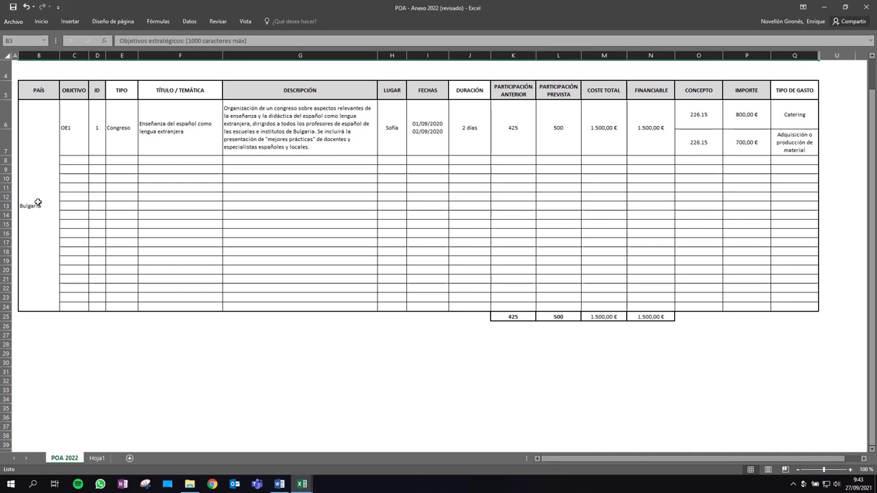
Point out the PAÍS, OBJETIVO, ID and TIPO columns of the POA table
left_click(46, 56)
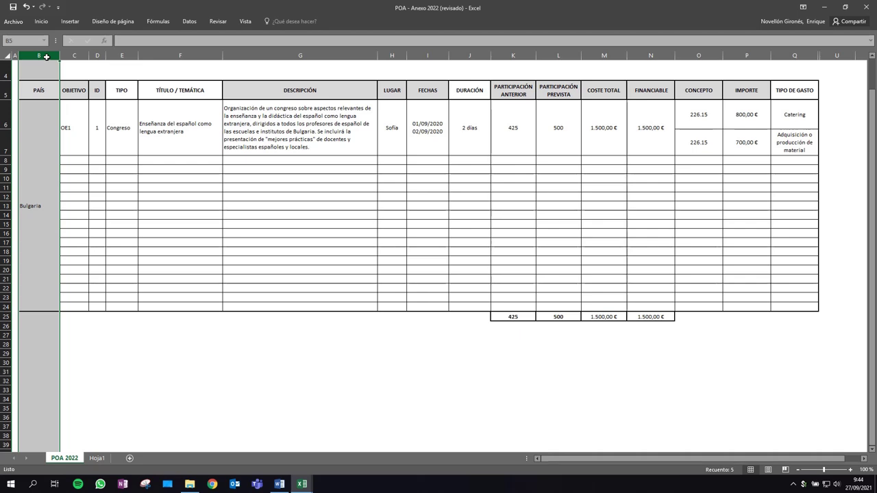
left_click(74, 56)
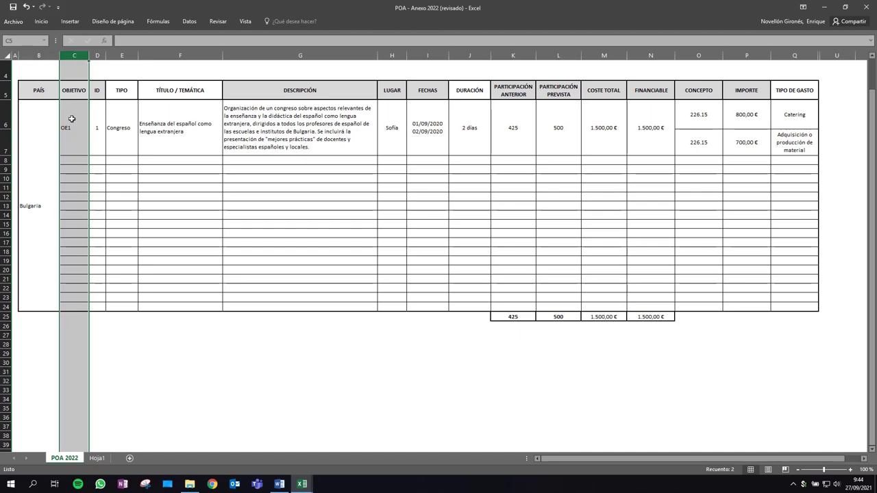
scroll(71, 122, "up", 1)
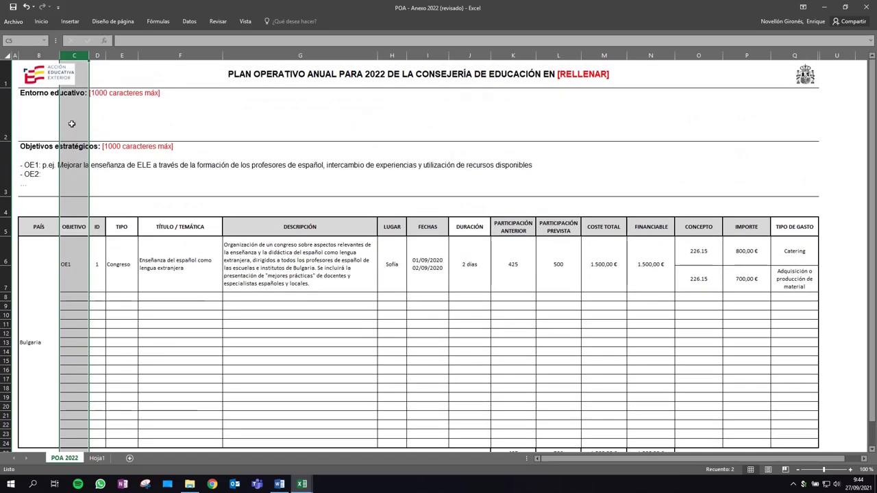
left_click(38, 172)
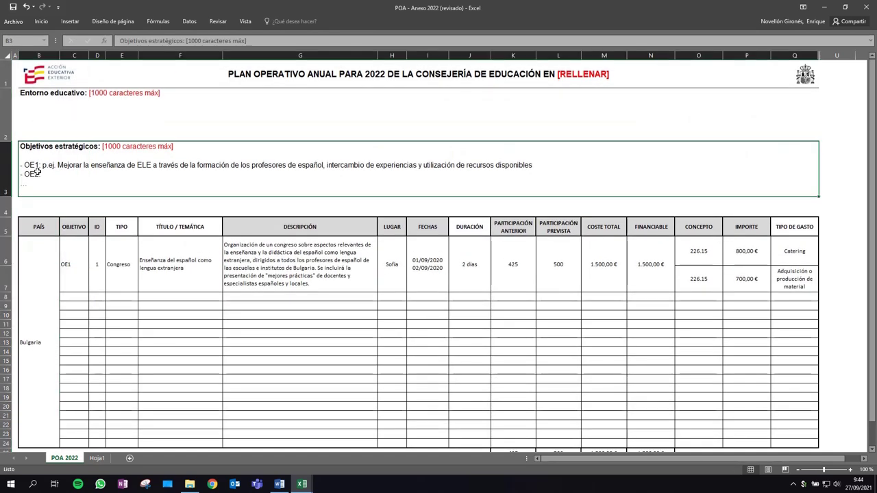
left_click(94, 227)
left_click(97, 54)
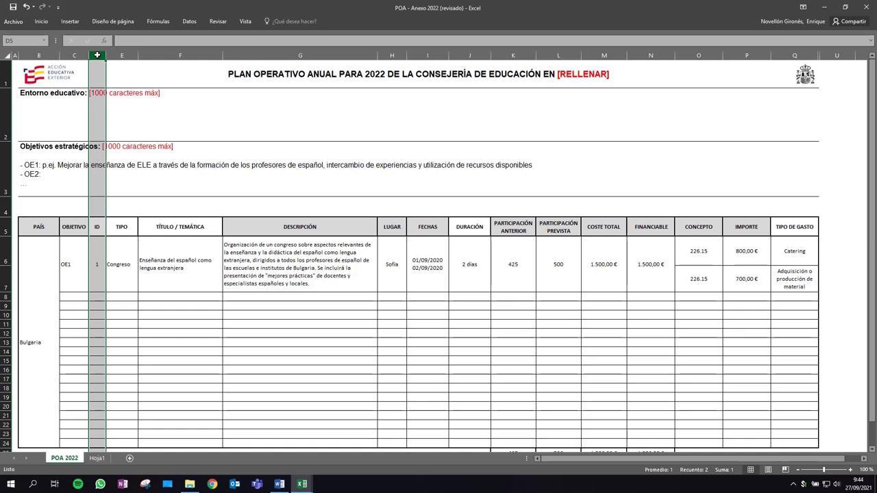
left_click(119, 55)
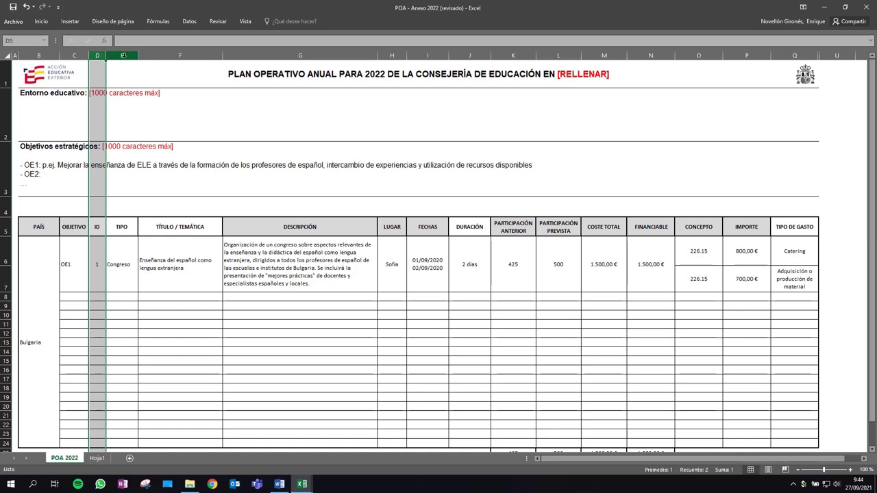
Show the allowed activity types for the OE1 activity, keeping Congreso
left_click(119, 265)
left_click(143, 263)
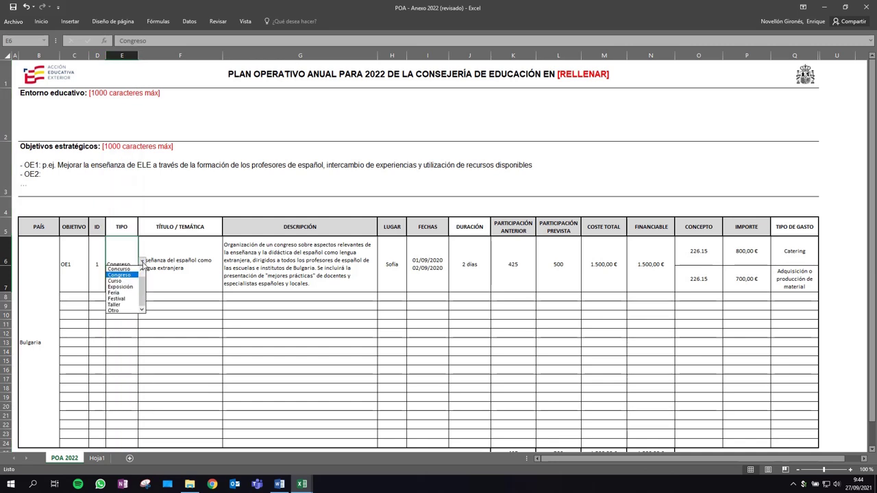
left_click_drag(146, 289, 144, 282)
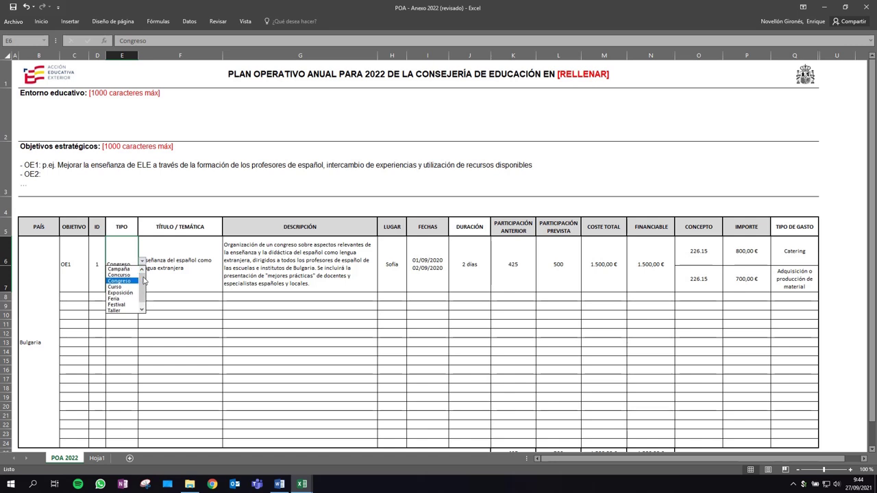
left_click(128, 281)
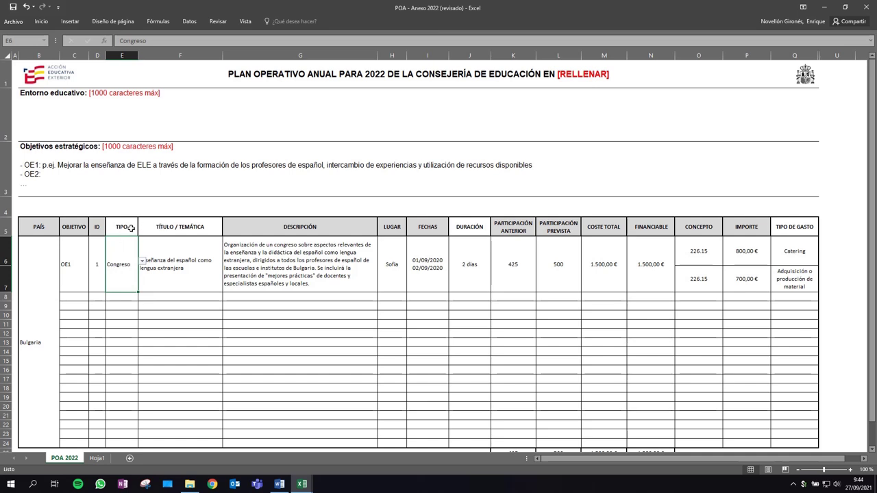
Point out the TÍTULO / TEMÁTICA, DESCRIPCIÓN, LUGAR and FECHAS columns and the OE1 title
left_click(190, 54)
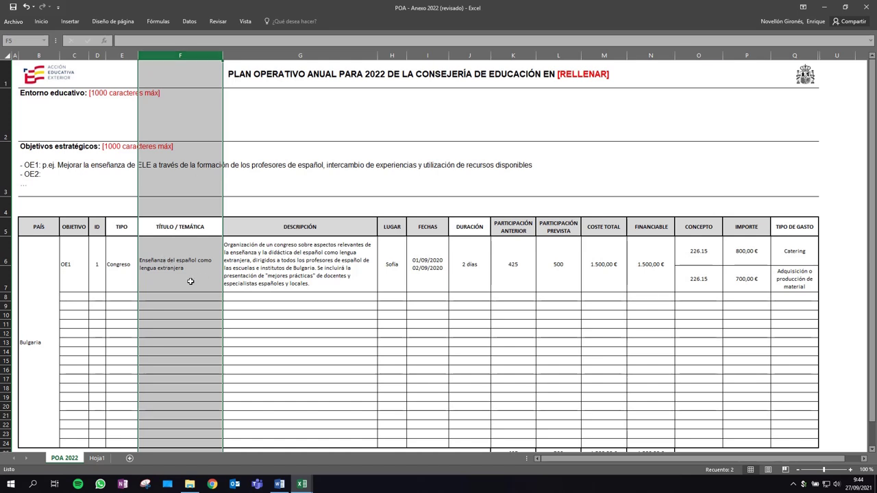
left_click(190, 281)
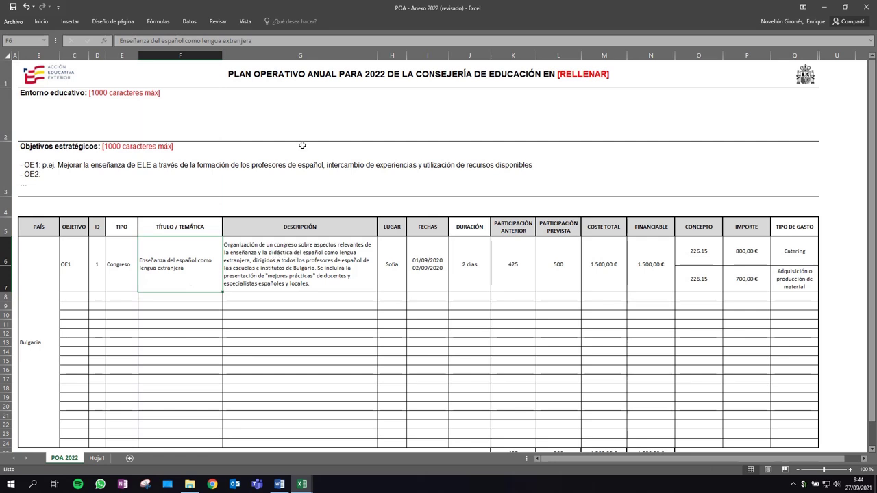
left_click(300, 55)
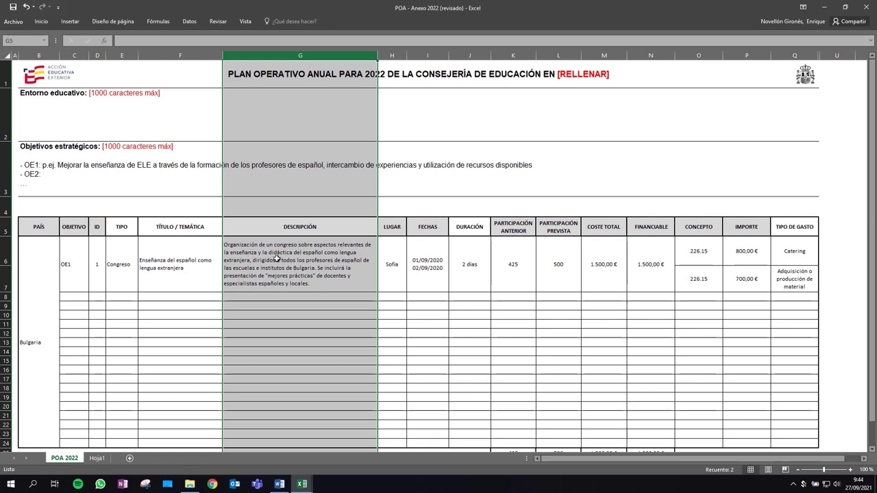
left_click(393, 54)
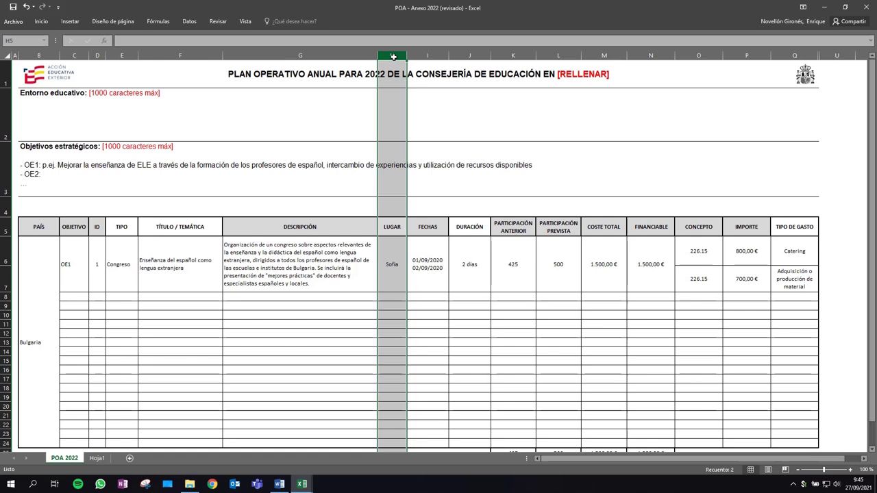
left_click_drag(394, 57, 434, 53)
left_click(434, 53)
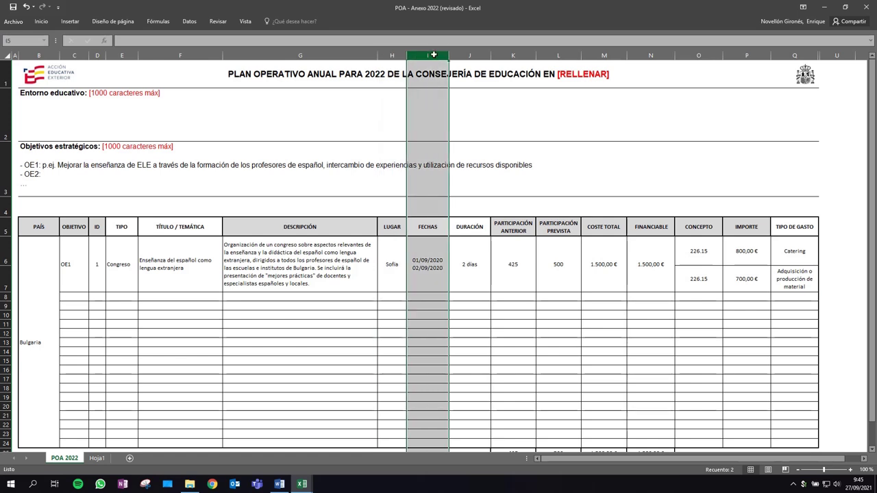
Show the allowed DURACIÓN choices for the OE1 congress, currently 2 días
left_click(456, 55)
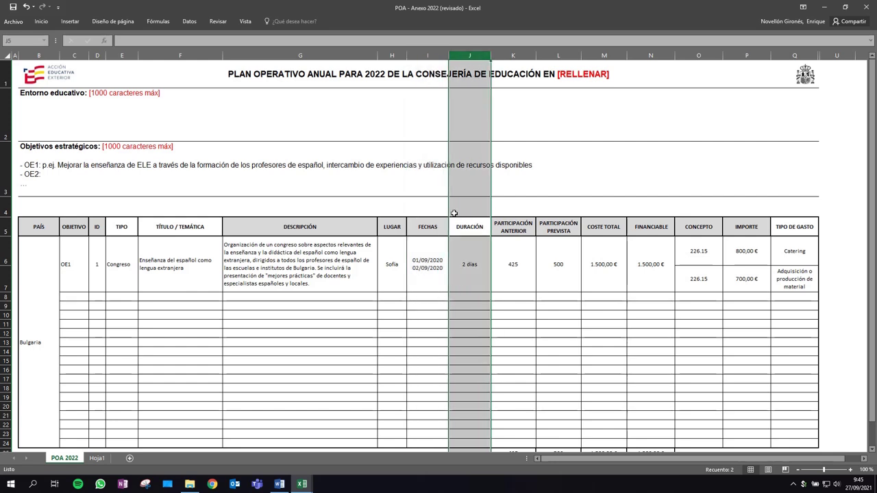
left_click(472, 273)
left_click(495, 263)
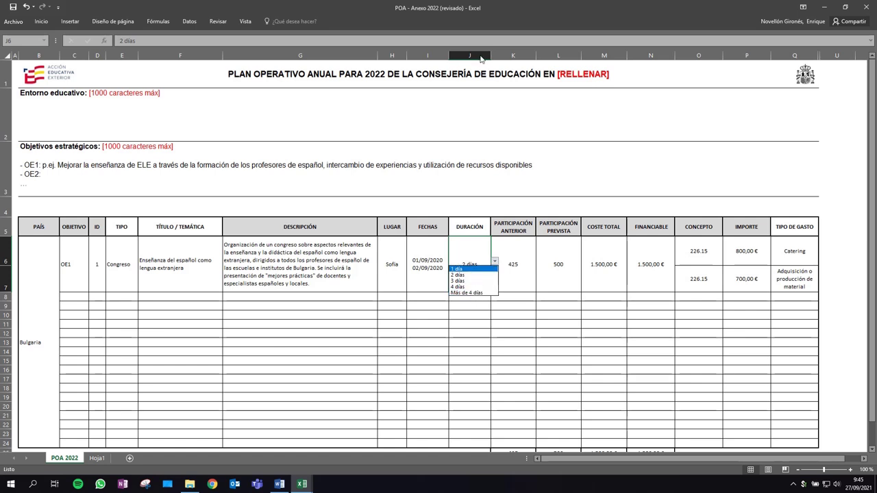
left_click(515, 54)
left_click(515, 54)
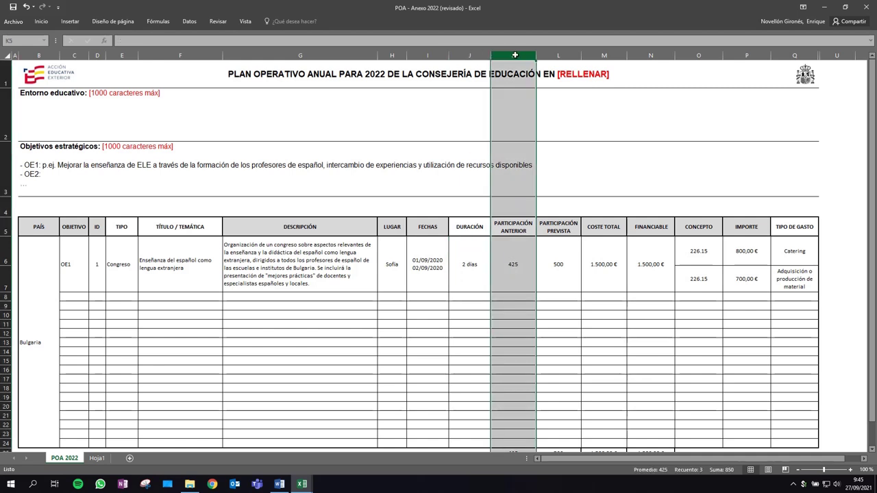
left_click(509, 267)
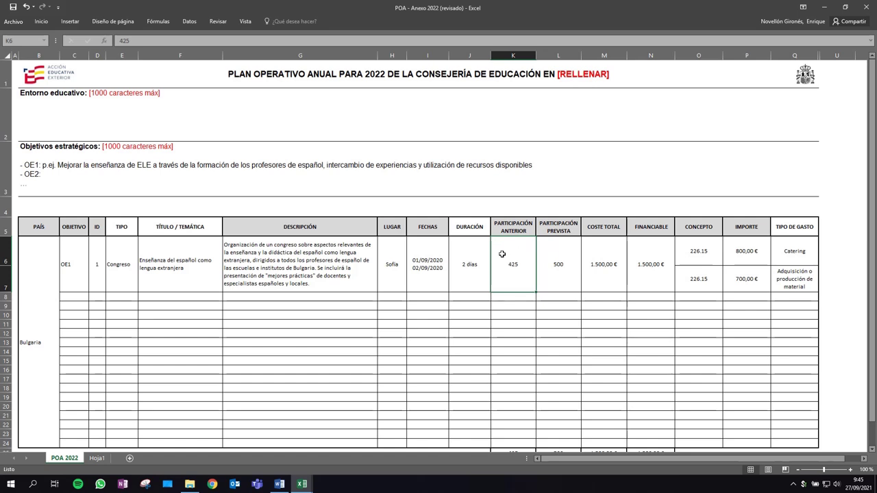
left_click(563, 249)
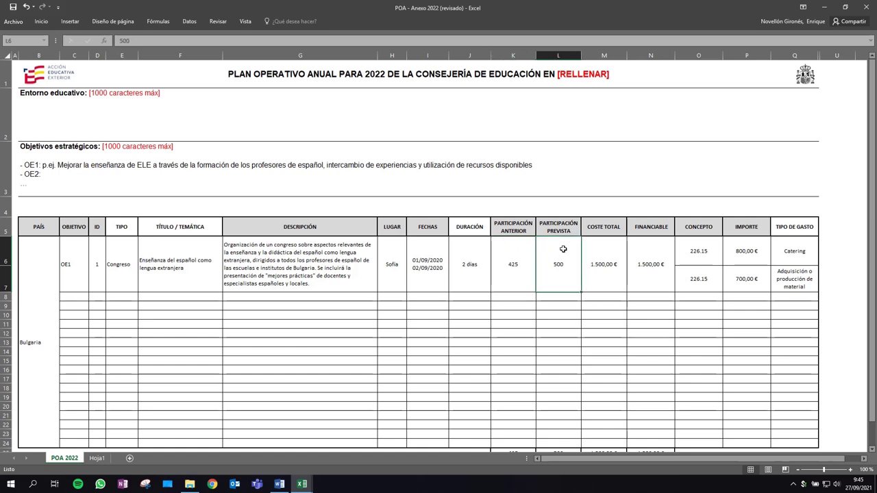
key("Left")
key("Left")
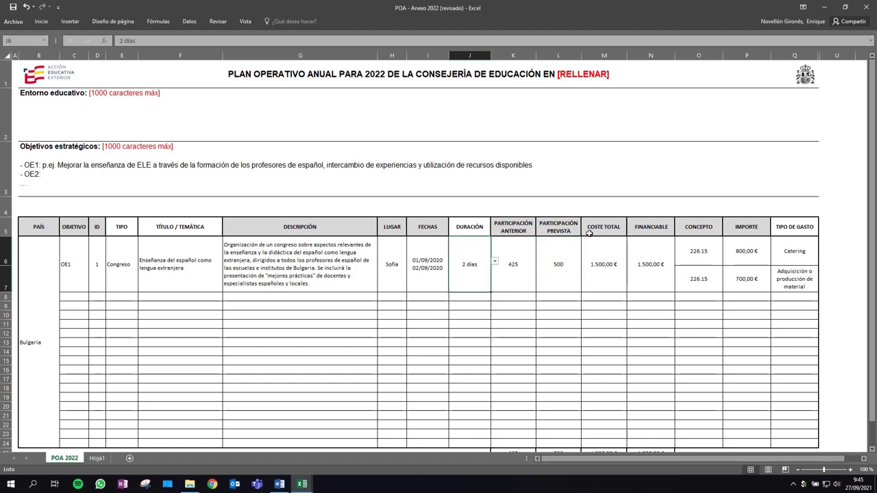
left_click(617, 53)
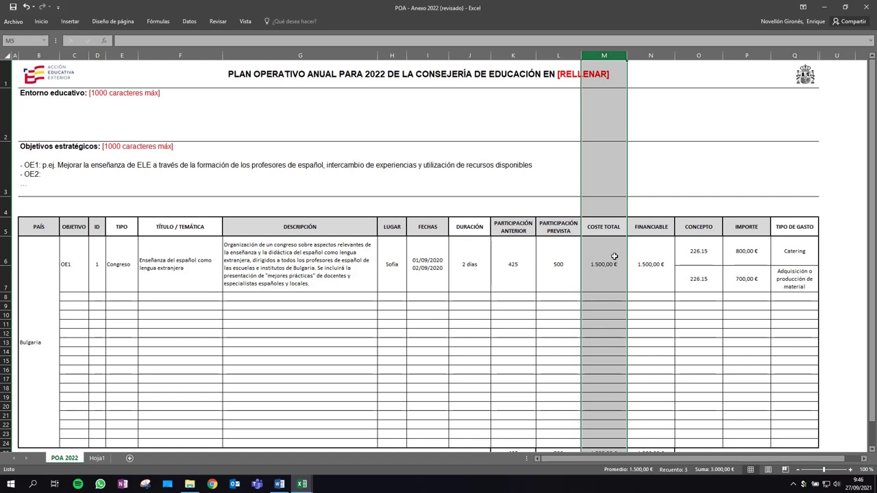
left_click(660, 53)
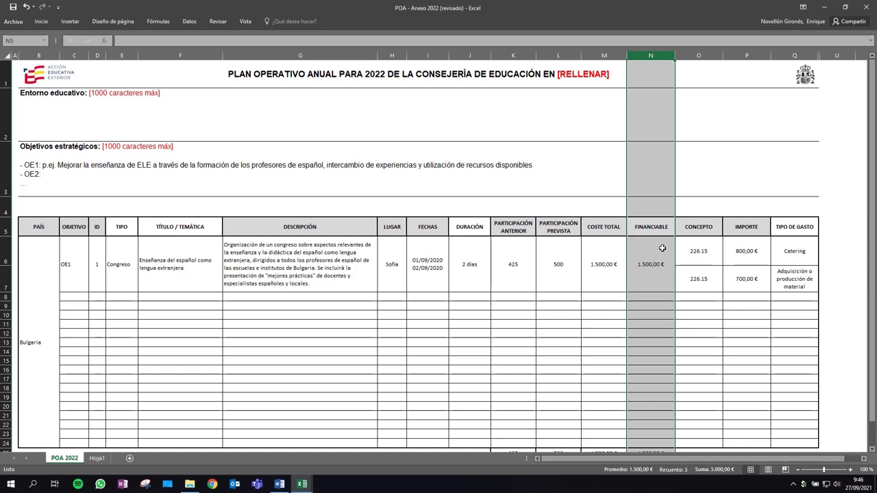
left_click(700, 55)
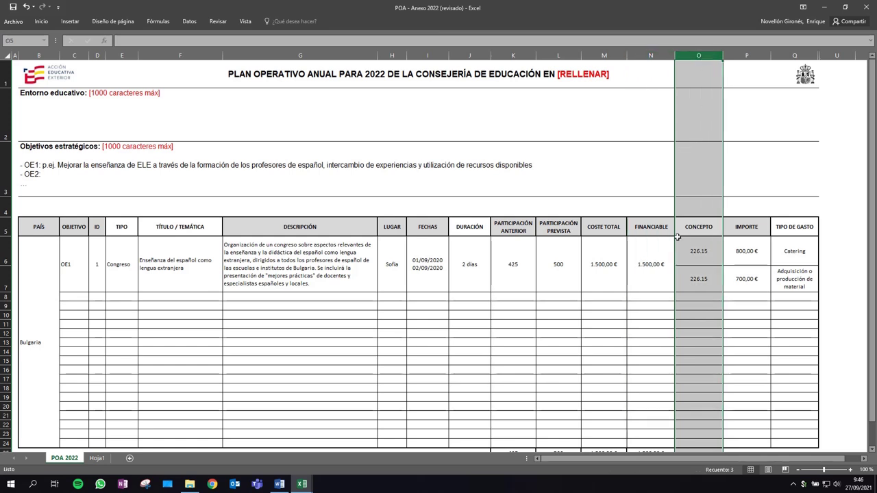
left_click(698, 251)
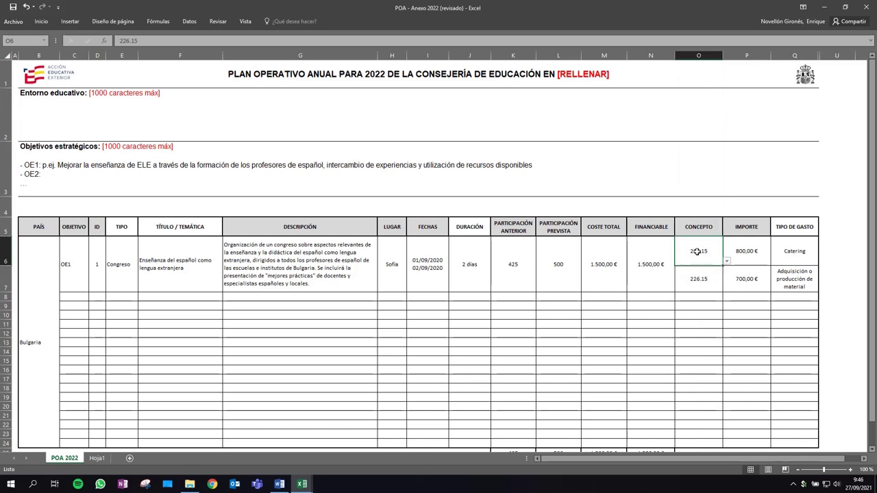
left_click(727, 263)
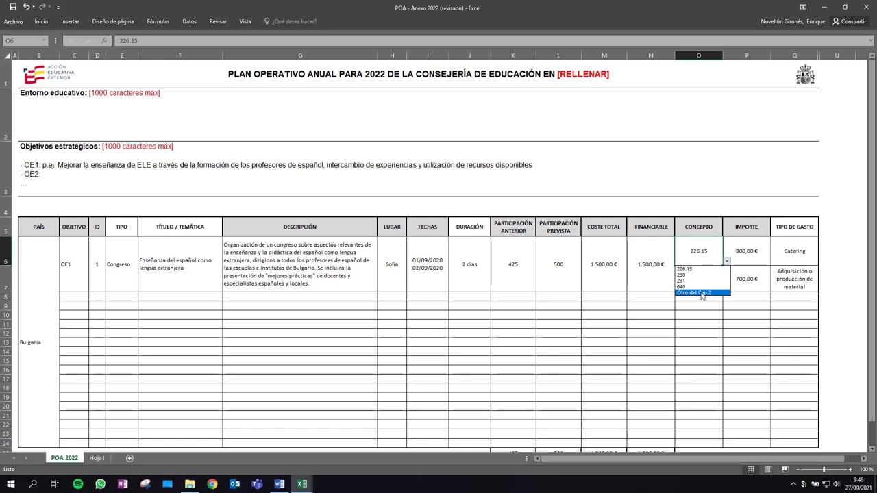
left_click(699, 254)
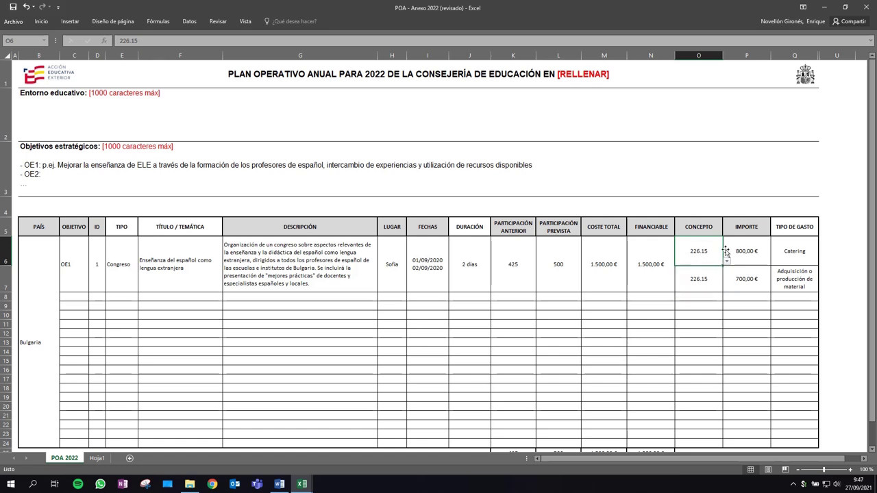
left_click(748, 250)
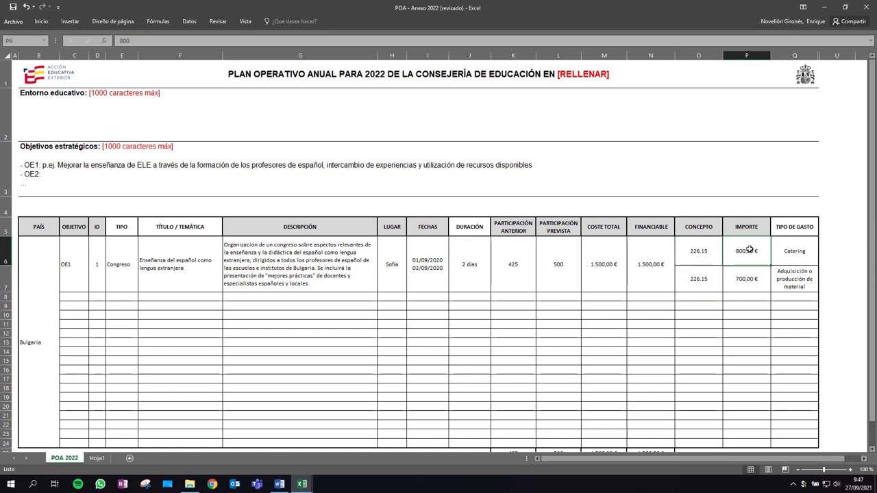
left_click(802, 252)
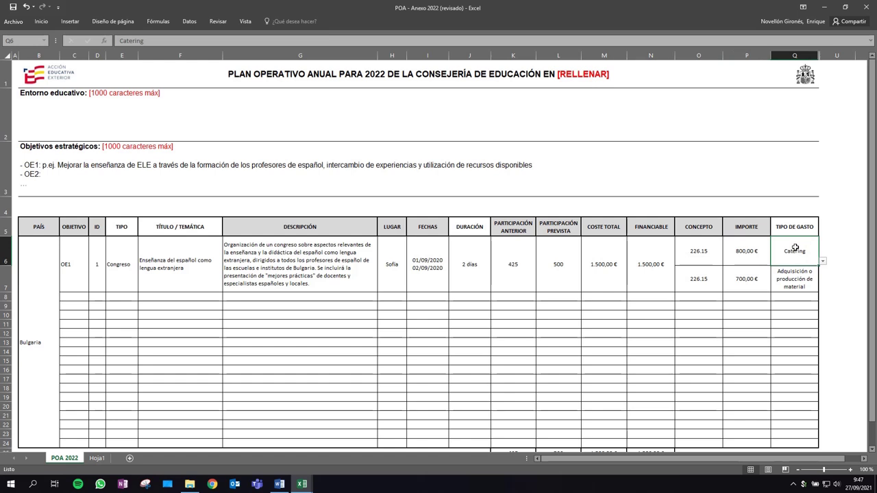
left_click(822, 262)
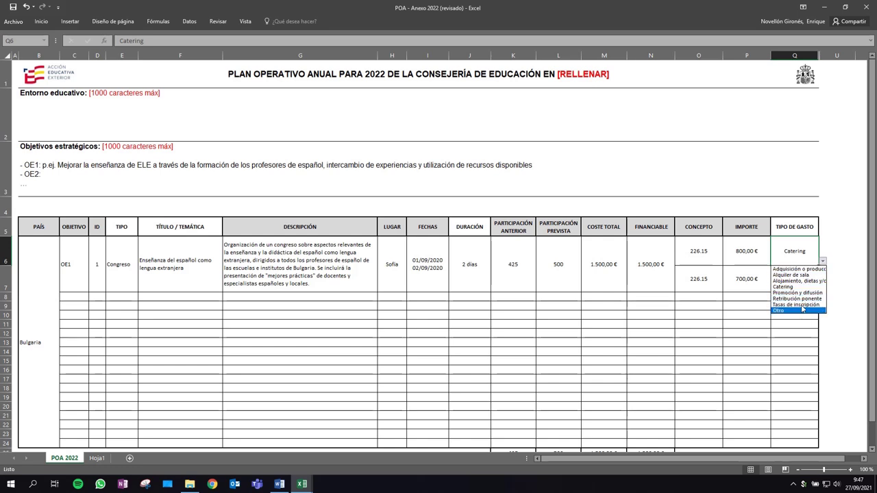
left_click(804, 311)
left_click(823, 261)
left_click(795, 287)
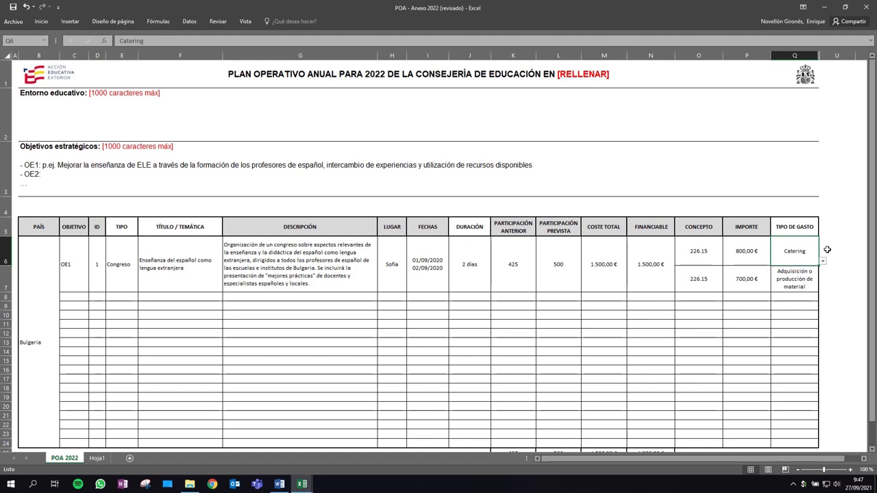
left_click(827, 250)
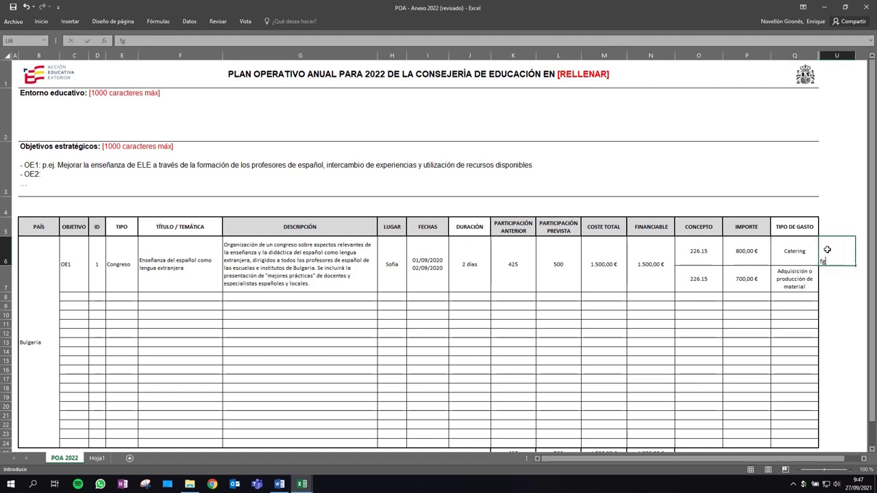
Enter the scratch text 'fgfdsfd' beside the table
type("fgfdsfd")
key("Return")
scroll(312, 241, "down", 1)
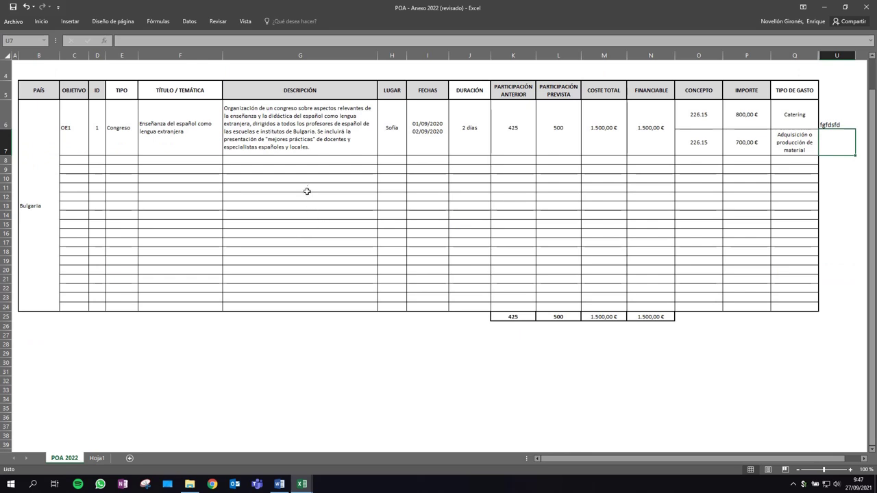
Review the OE1 row's participation, cost and description, then select objective cell C8
left_click(649, 133)
left_click(603, 132)
left_click(559, 132)
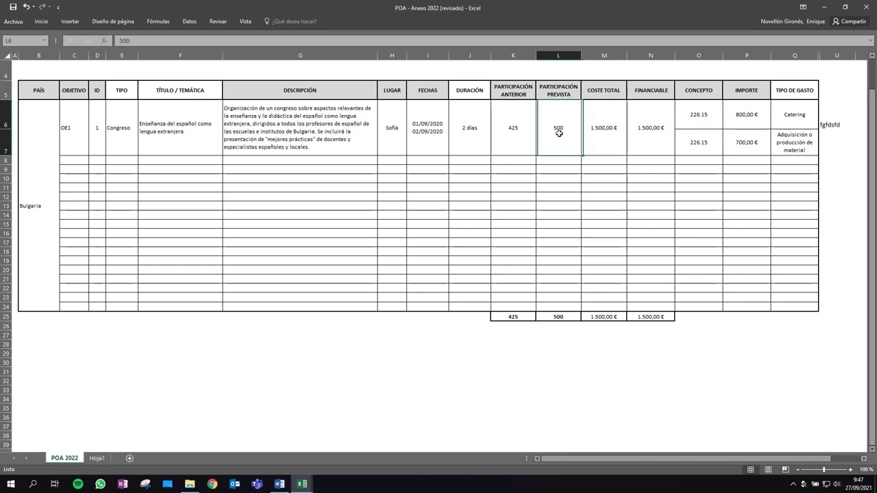
left_click(514, 133)
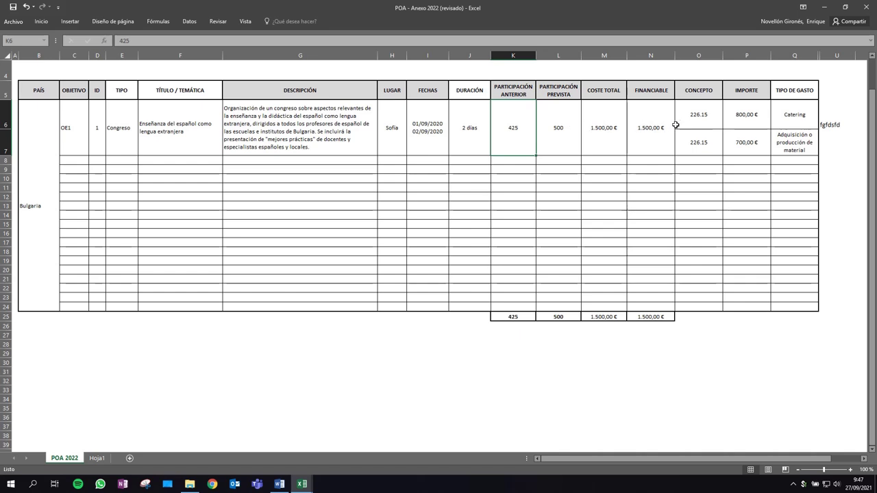
left_click(374, 128)
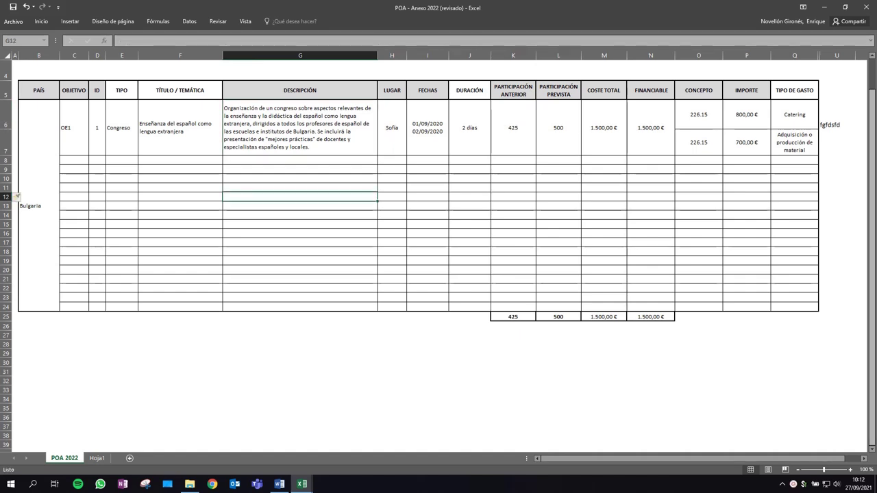
left_click(76, 162)
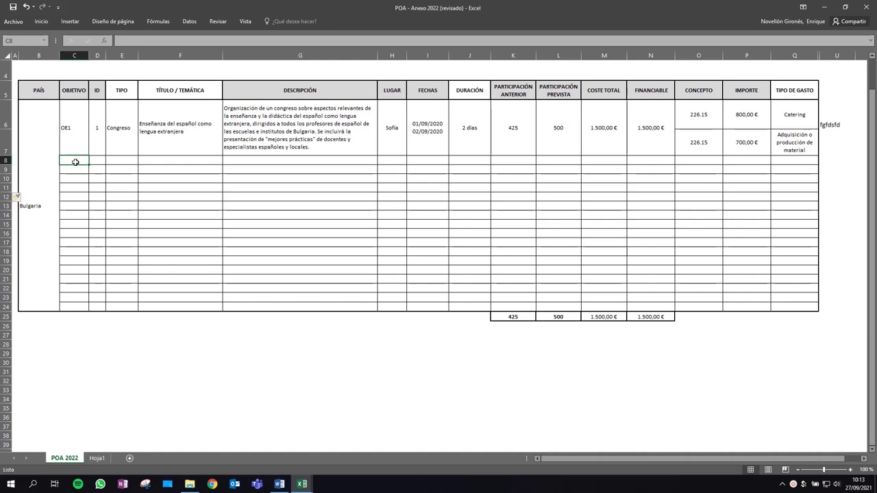
Fill row 8 with objective OE2, ID 2, type Curso and title 'Prueba'
type("OE1")
key("Tab")
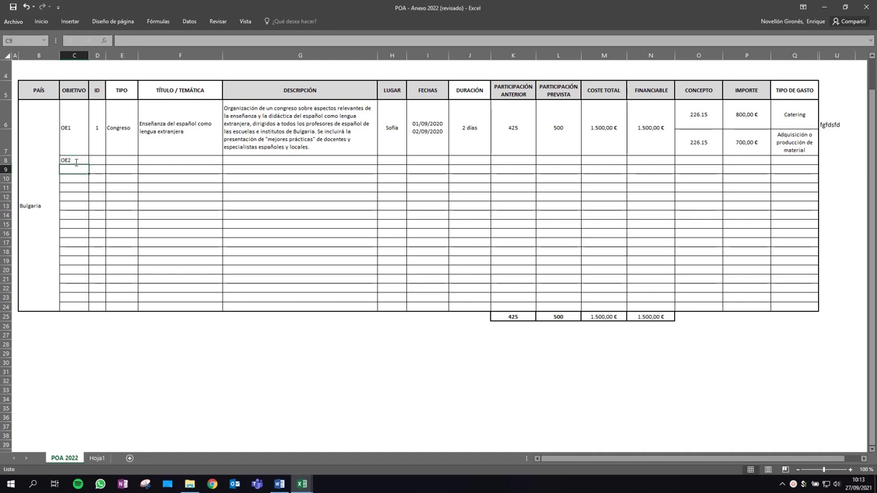
type("2")
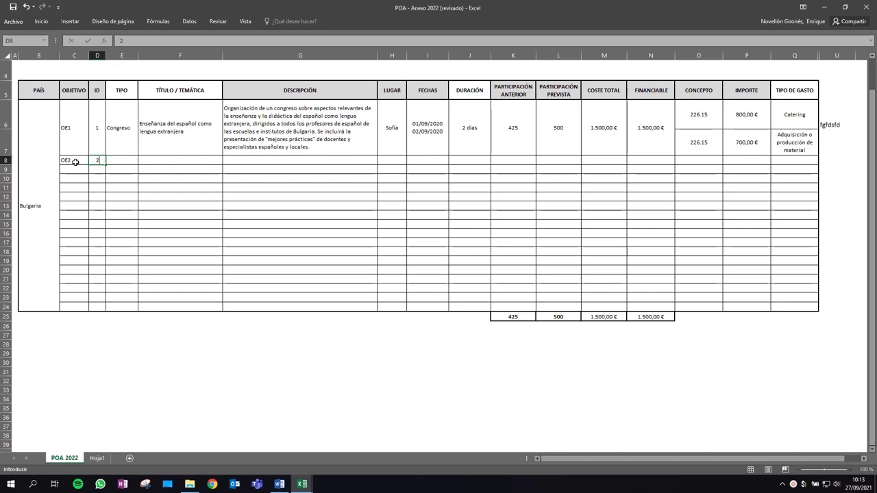
key("Tab")
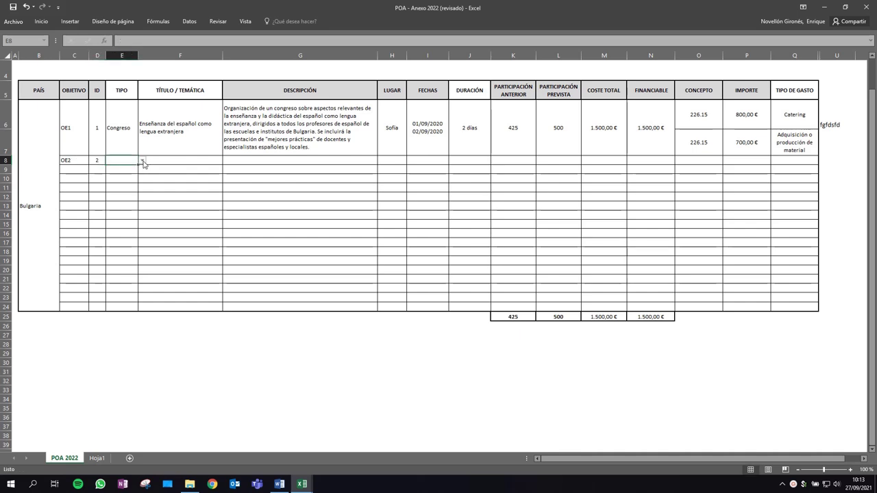
left_click(142, 160)
left_click(125, 189)
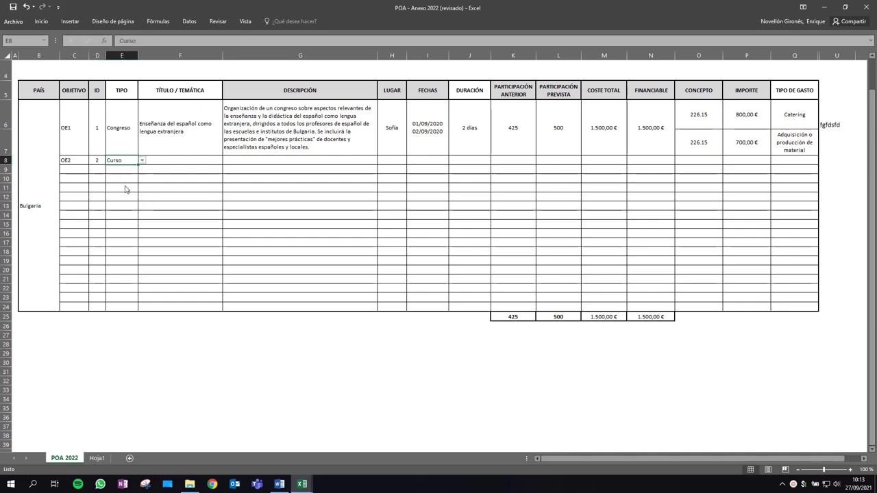
left_click(191, 158)
type("Prueba")
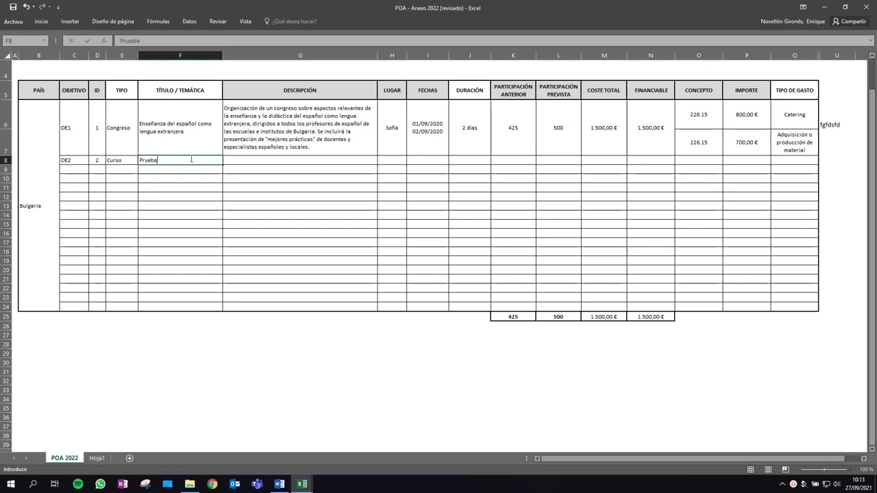
key("Tab")
Set the activity's place to Madrid, date 10/10/2022 and duration 1 día
type("dsfasdfsdfsddsfdsf")
left_click(399, 161)
type("M")
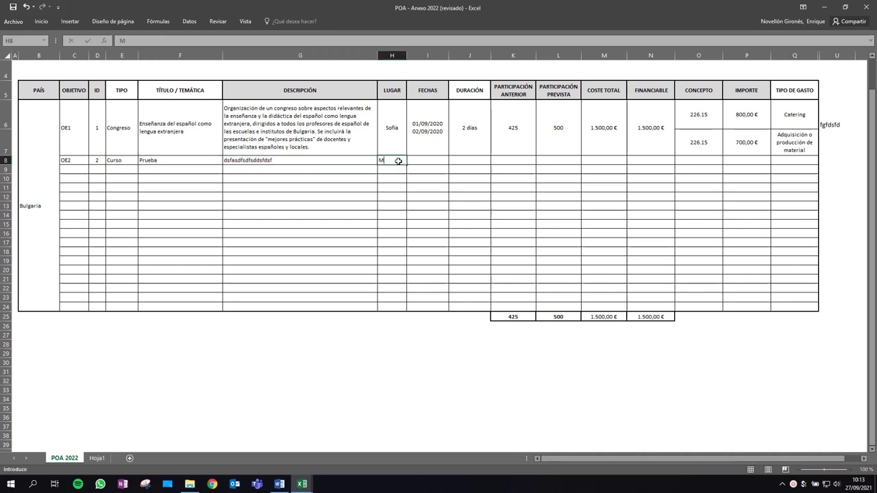
type("adrid")
key("Tab")
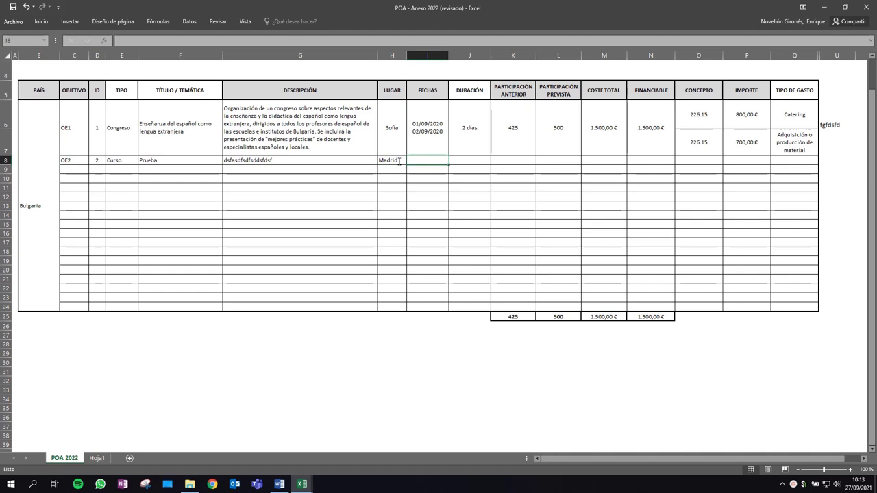
type("10/")
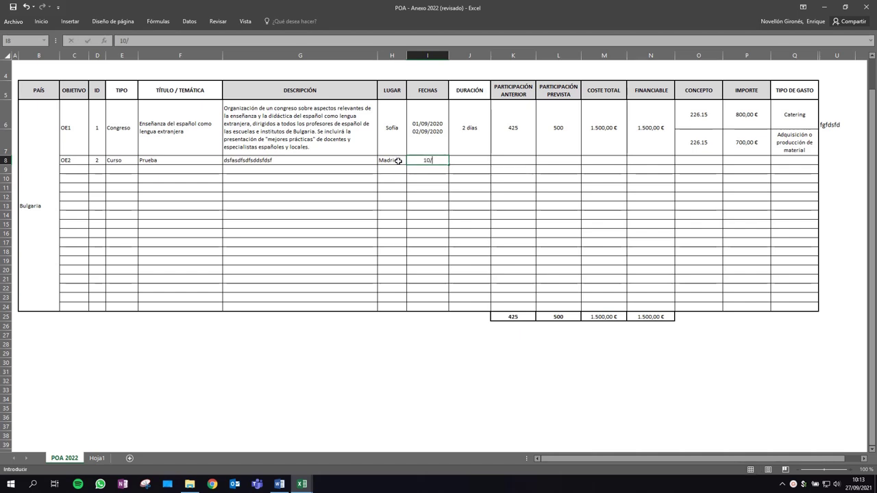
type("10/2022")
key("Tab")
left_click(494, 160)
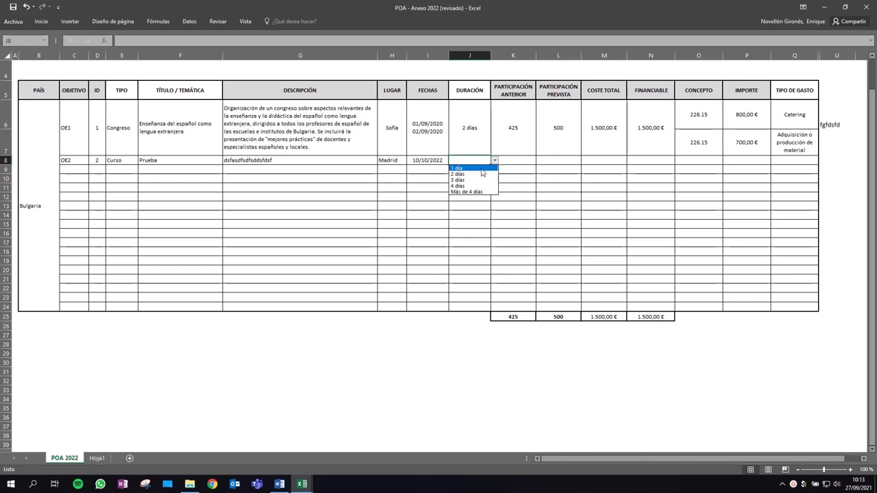
left_click(471, 172)
Enter 250 planned participants, 2000 total cost and 1000 fundable in L8:N8
left_click(515, 160)
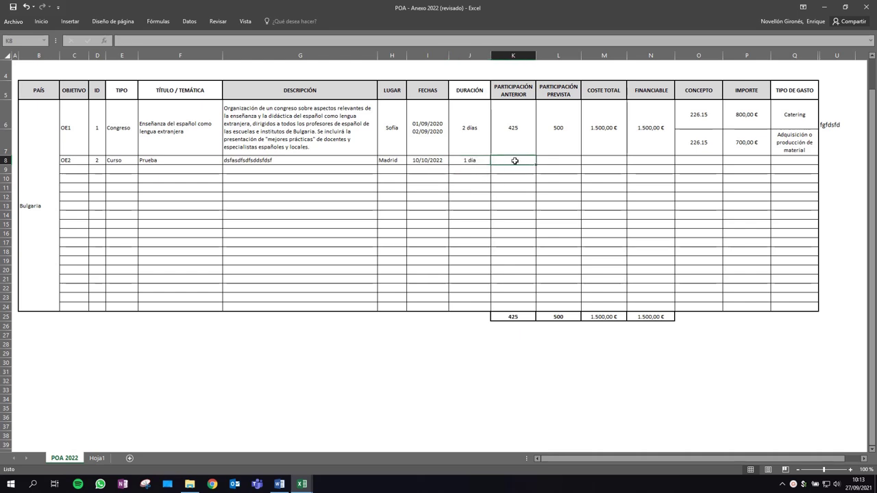
left_click(559, 160)
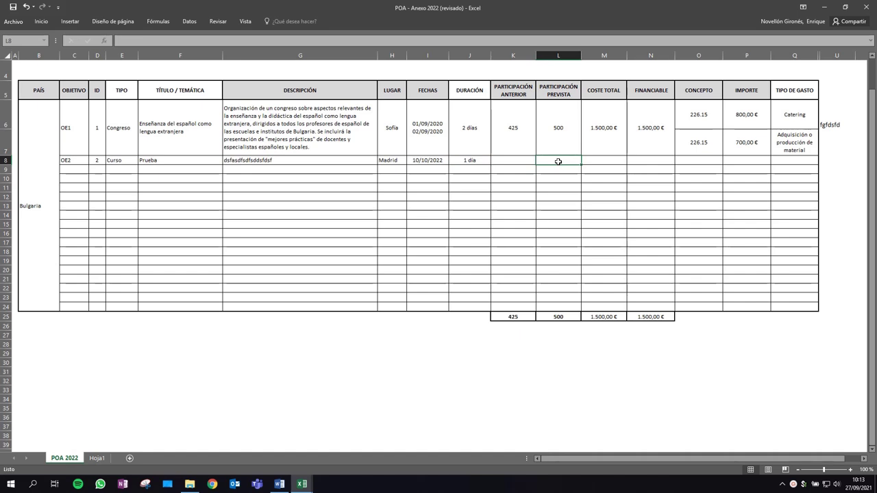
type("250")
left_click(610, 159)
type("2000")
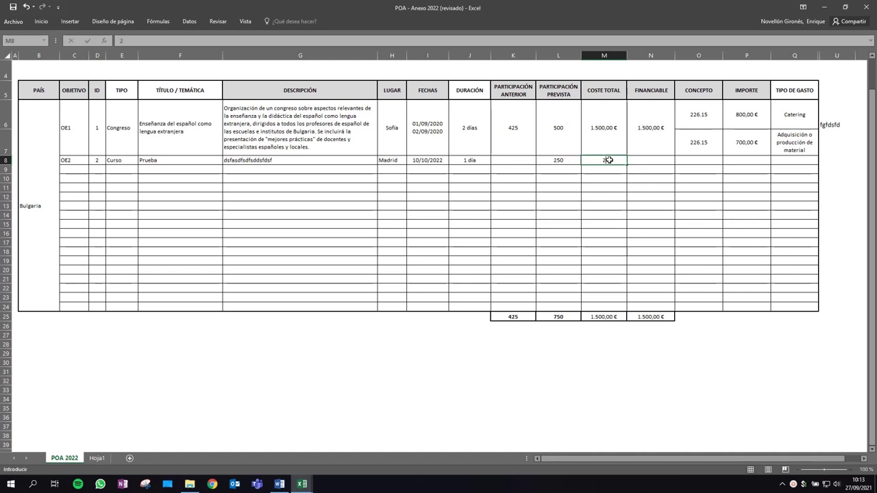
left_click(646, 159)
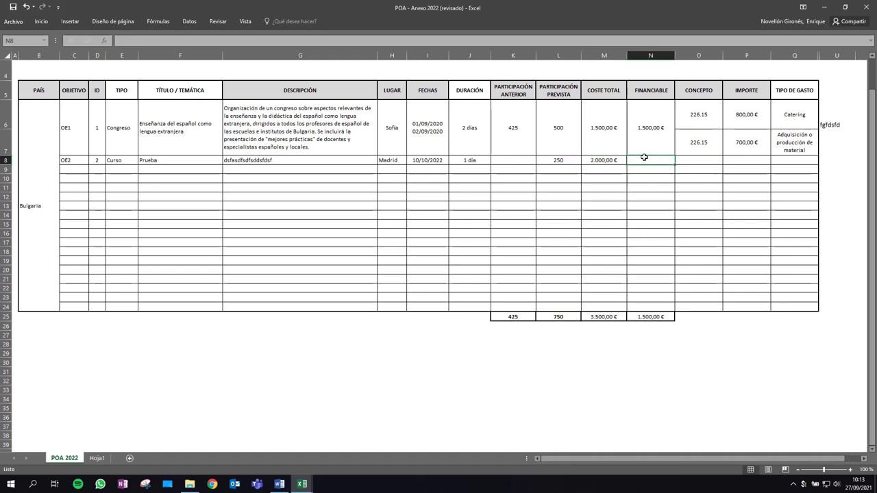
type("1000")
key("Return")
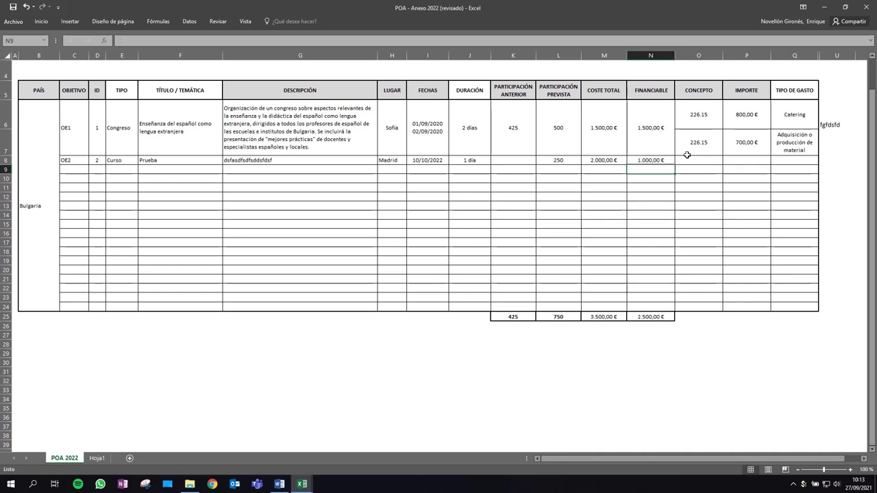
Add the first expense line: concept 226.15, 200 €, type Catering
left_click(703, 157)
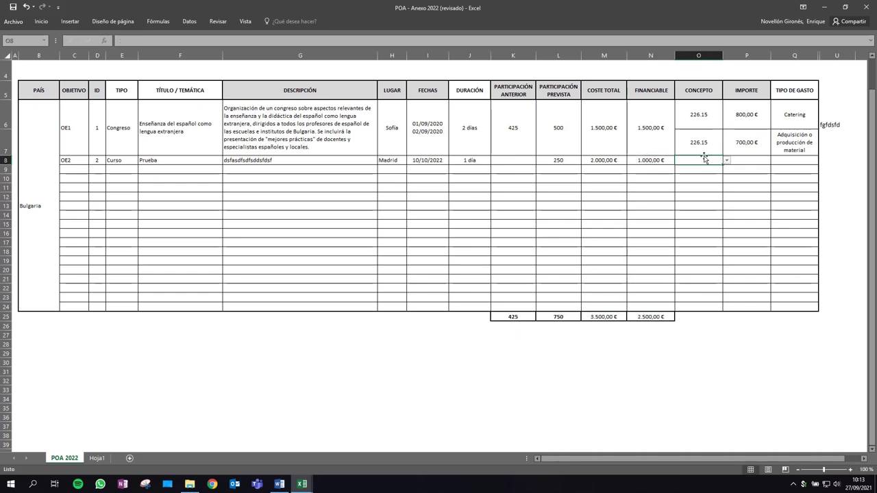
left_click(727, 159)
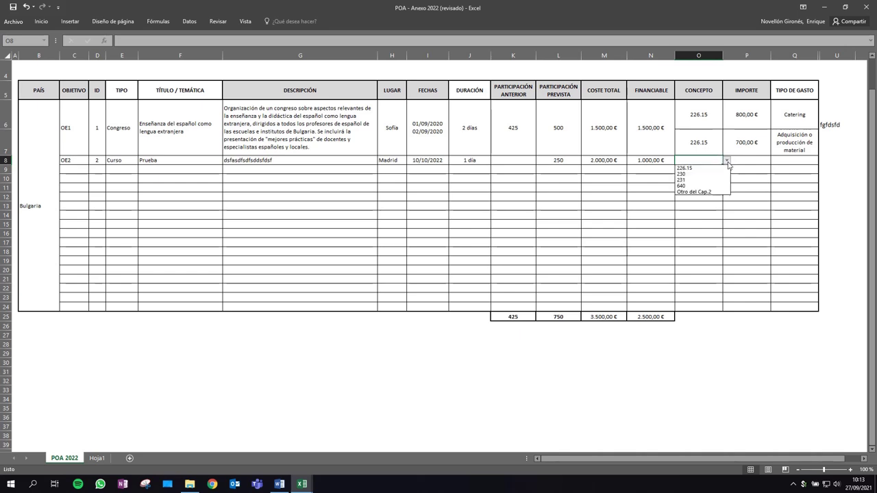
left_click(714, 169)
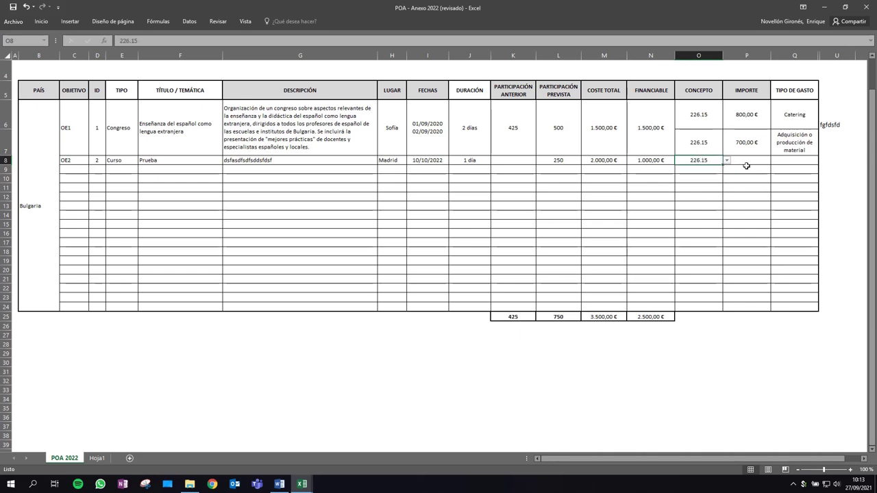
left_click(747, 161)
type("200")
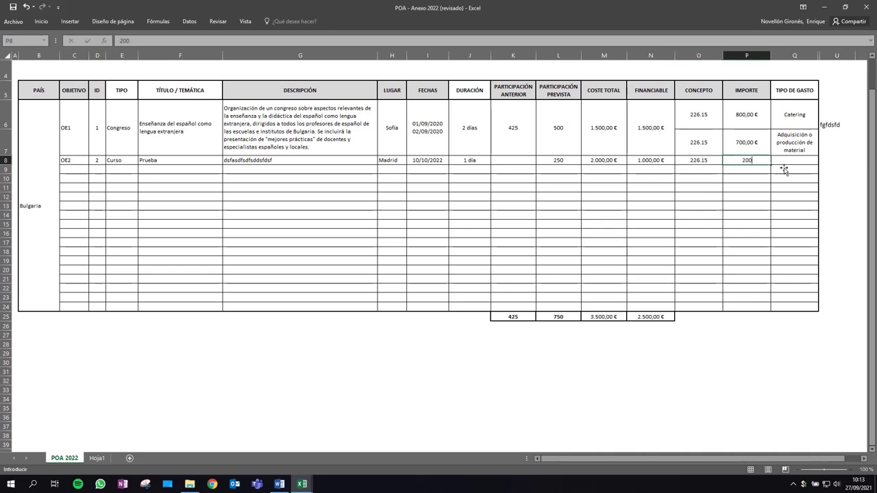
key("ctrl+Return")
left_click(798, 159)
left_click(823, 160)
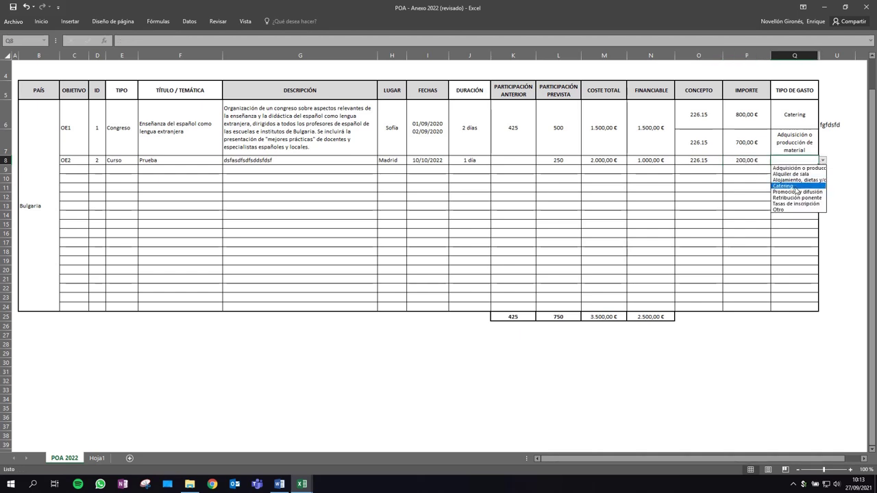
left_click(795, 186)
Add the second line: concept 230, 500 €, type Alojamiento, dietas y/o locomoción
left_click(718, 172)
left_click(728, 172)
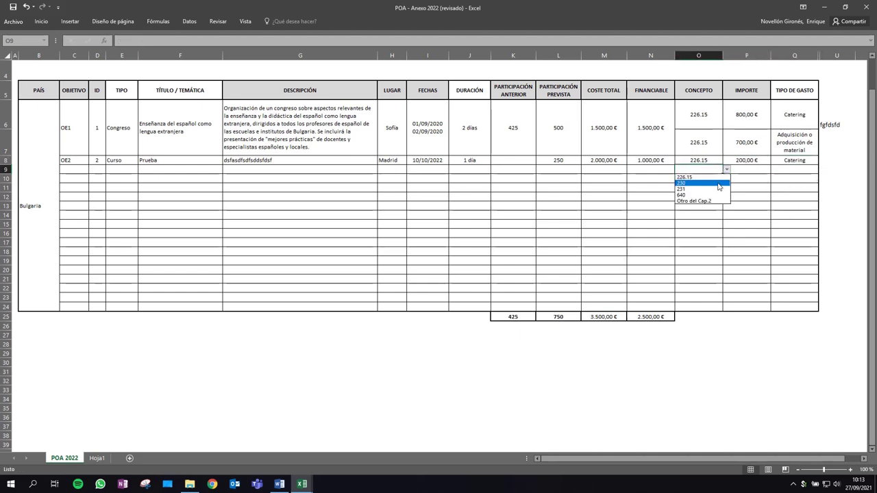
left_click(692, 179)
left_click(755, 169)
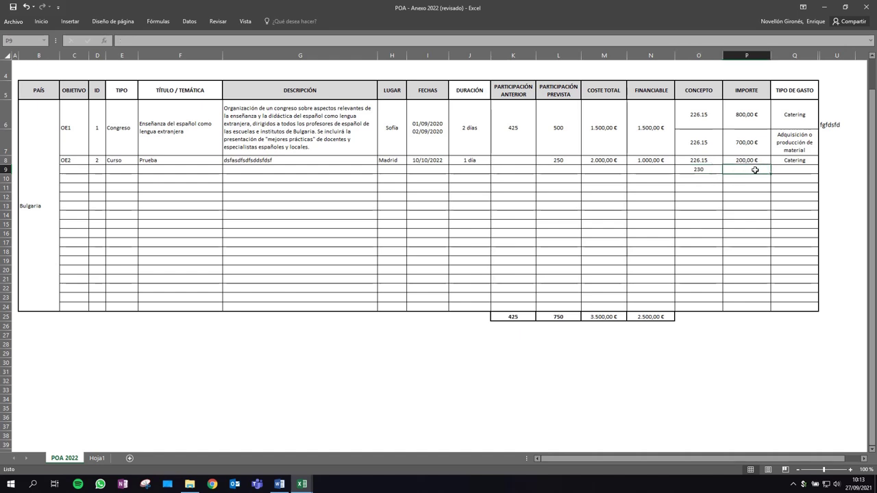
type("500,00 €")
key("Return")
left_click(787, 170)
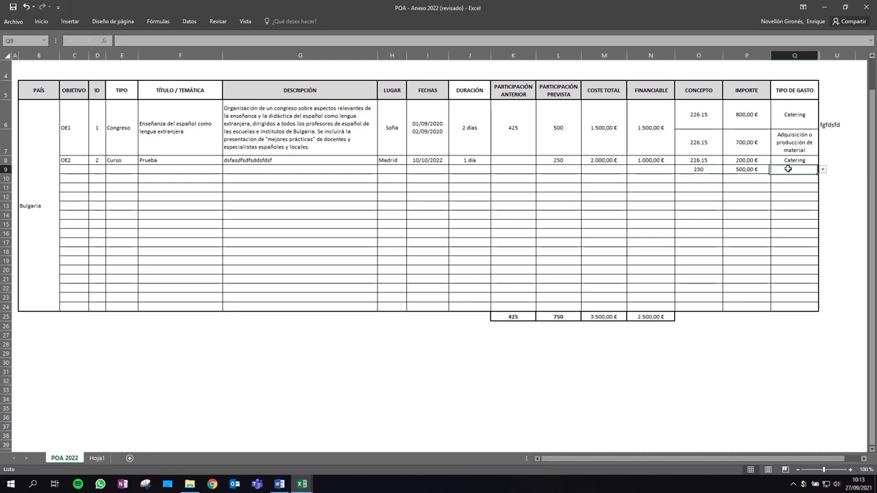
left_click(822, 169)
left_click(805, 190)
Add the third line: concept 640, 300 €, type Promoción y difusión
left_click(716, 193)
left_click(727, 194)
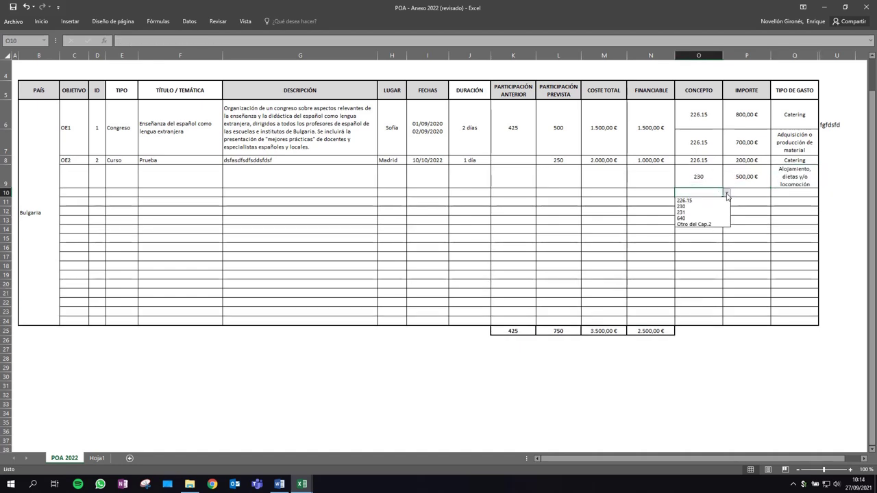
left_click(705, 219)
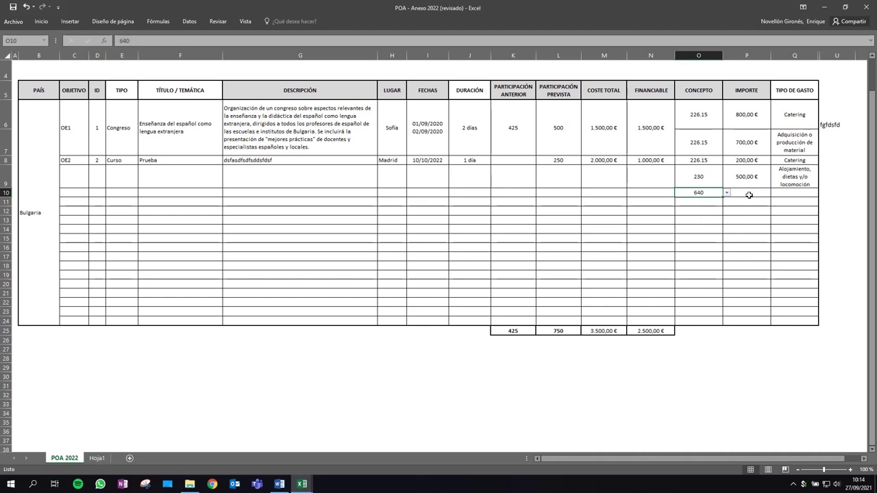
left_click(751, 194)
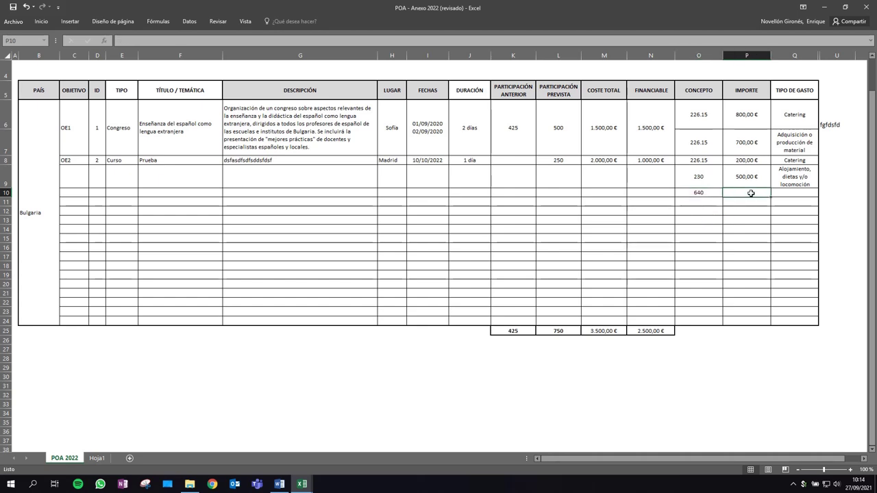
type("300")
key("Return")
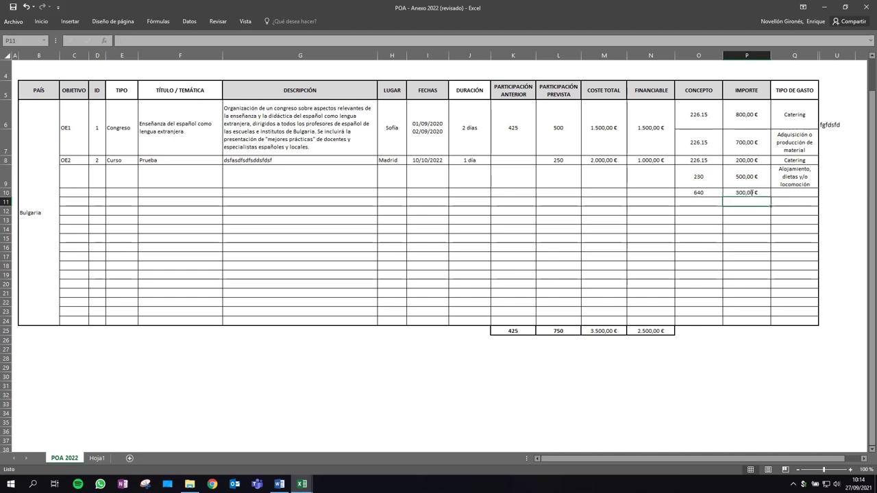
left_click(788, 193)
left_click(823, 193)
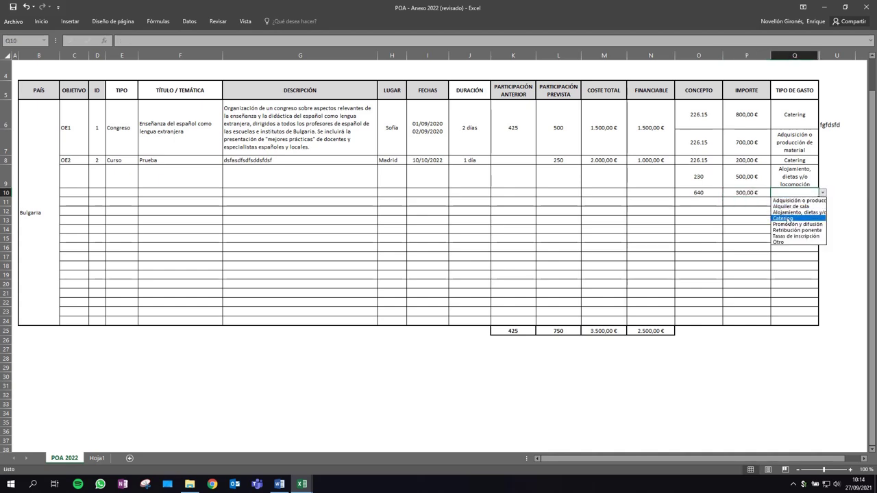
left_click(792, 226)
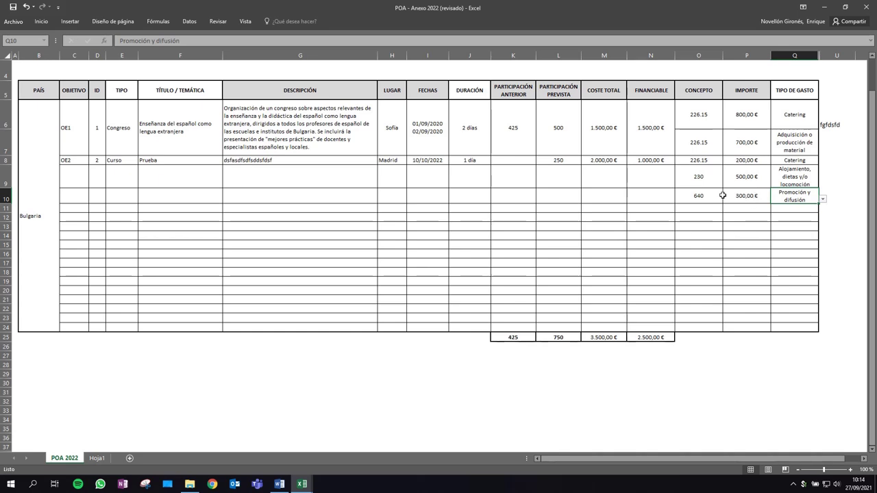
Merge the fundable cells N8:N10 into one cell
left_click_drag(704, 165, 798, 199)
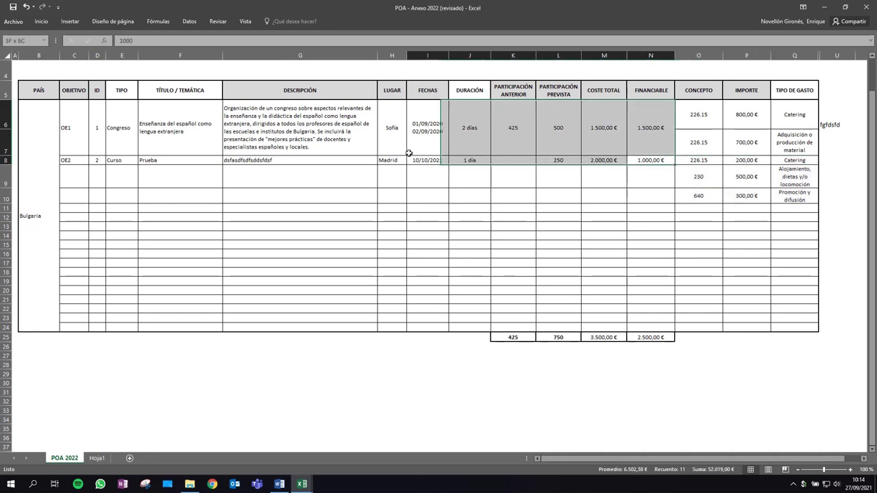
left_click_drag(640, 160, 74, 161)
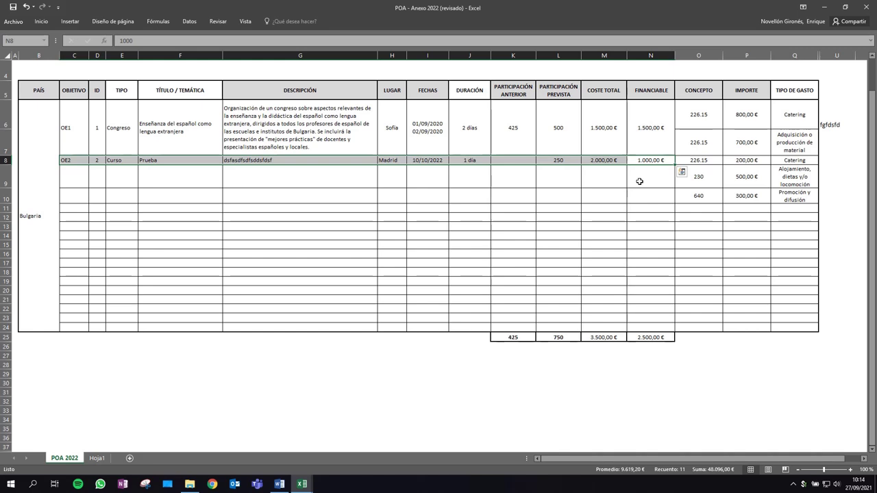
left_click(643, 179)
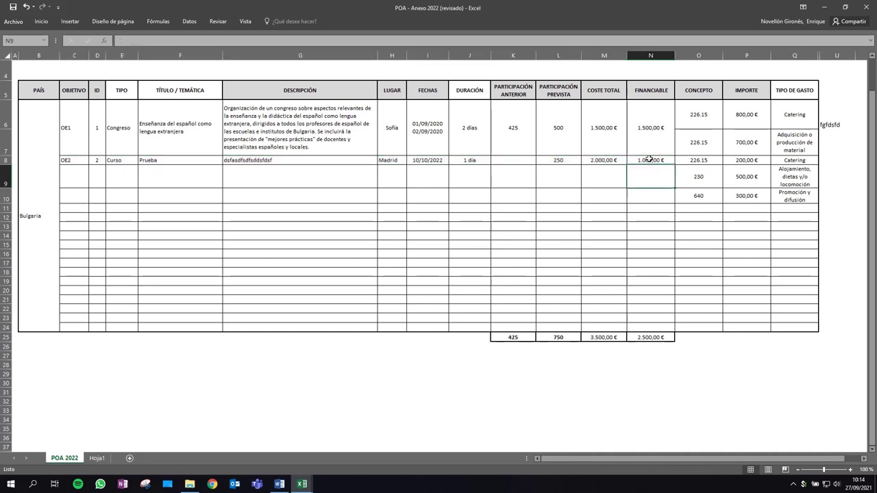
left_click_drag(649, 159, 649, 194)
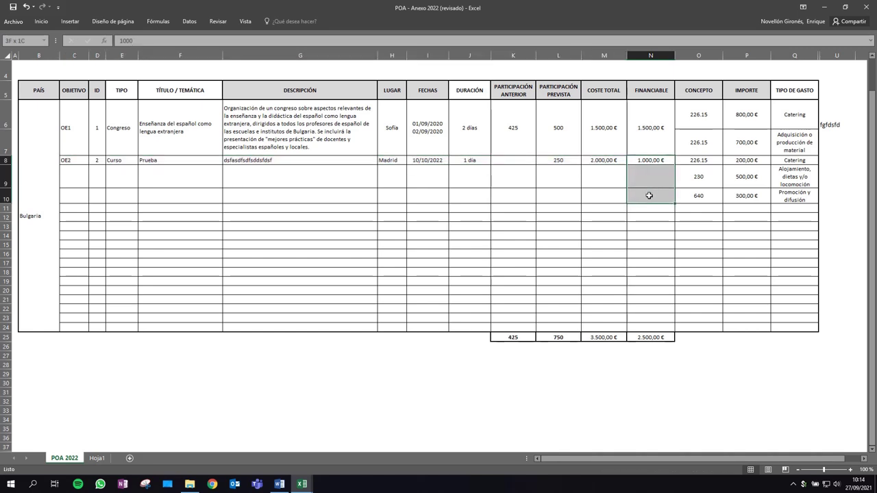
right_click(655, 181)
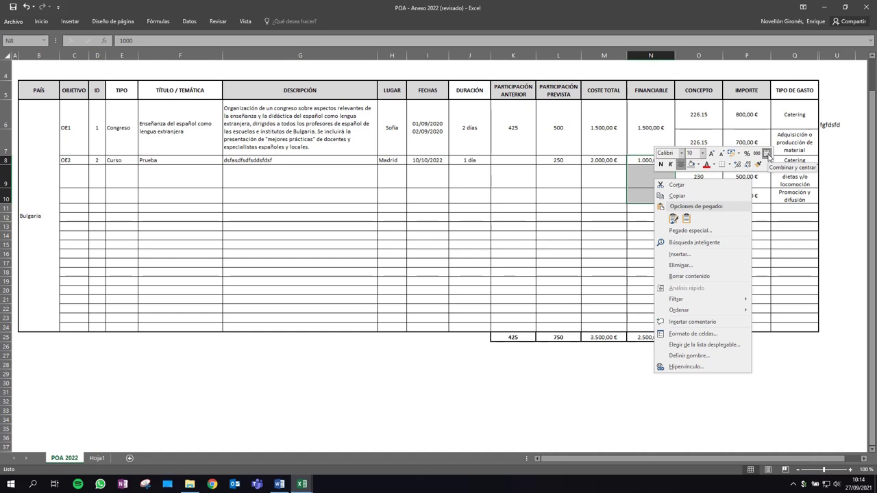
left_click(767, 156)
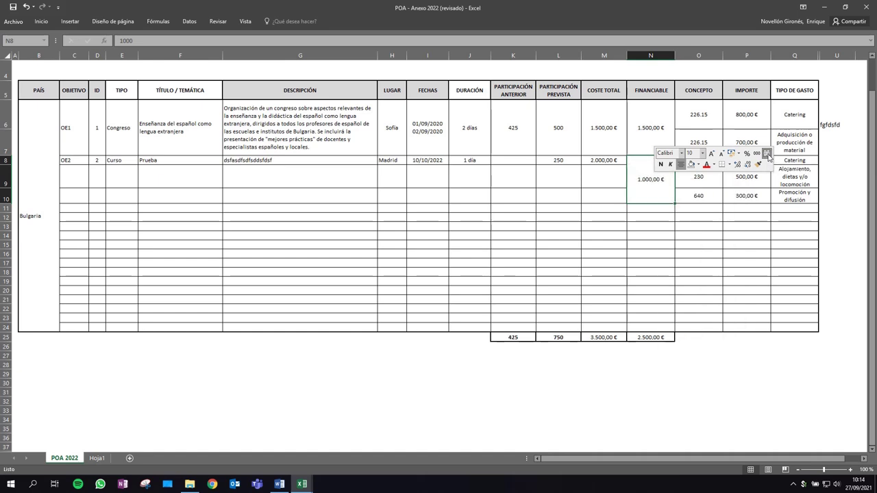
Merge the Coste total cells M8:M10
left_click(604, 162)
left_click_drag(603, 164, 601, 191)
right_click(605, 179)
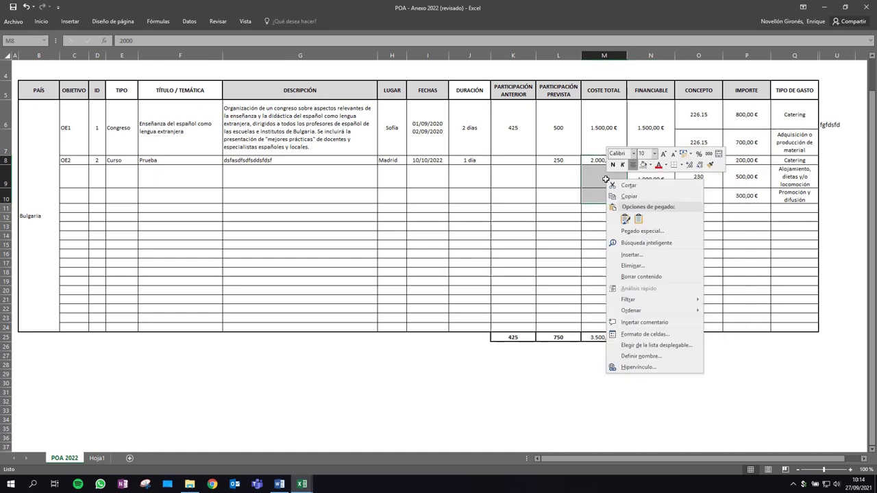
left_click(721, 158)
Merge Participación prevista L8:L10 and Participación anterior K8:K10
left_click_drag(567, 161, 565, 194)
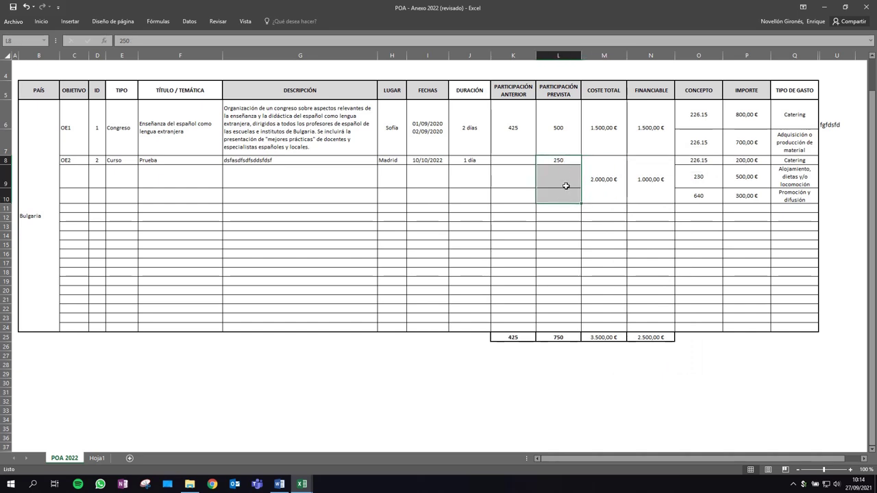
right_click(565, 182)
left_click(679, 156)
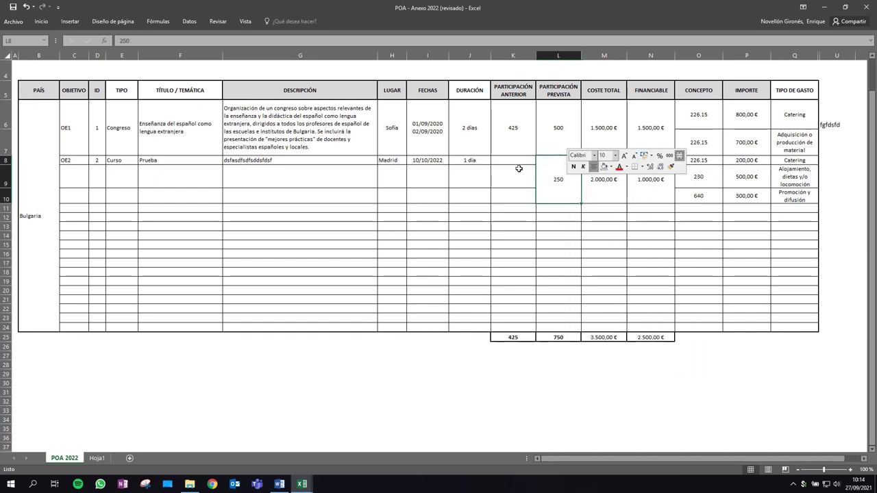
left_click_drag(517, 161, 516, 194)
right_click(518, 183)
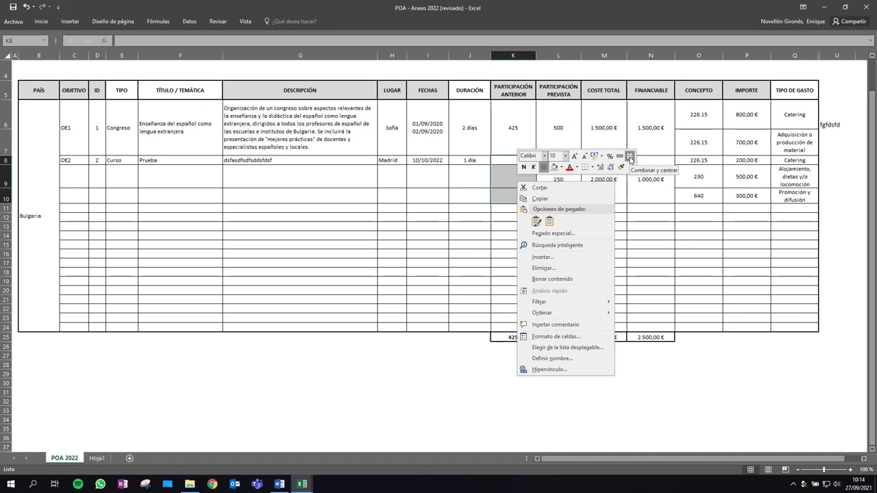
left_click(630, 159)
Merge and centre the Duración J8:J10 and Fechas I8:I10 cells
left_click(471, 160)
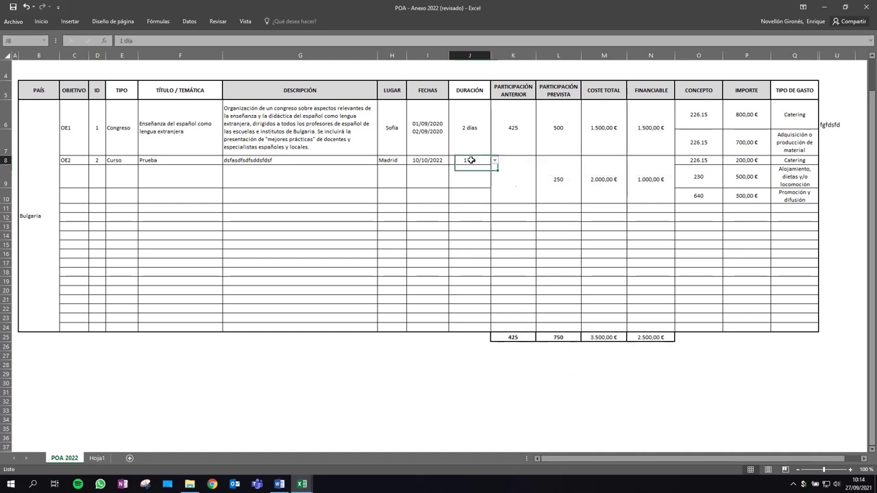
left_click_drag(471, 159, 470, 195)
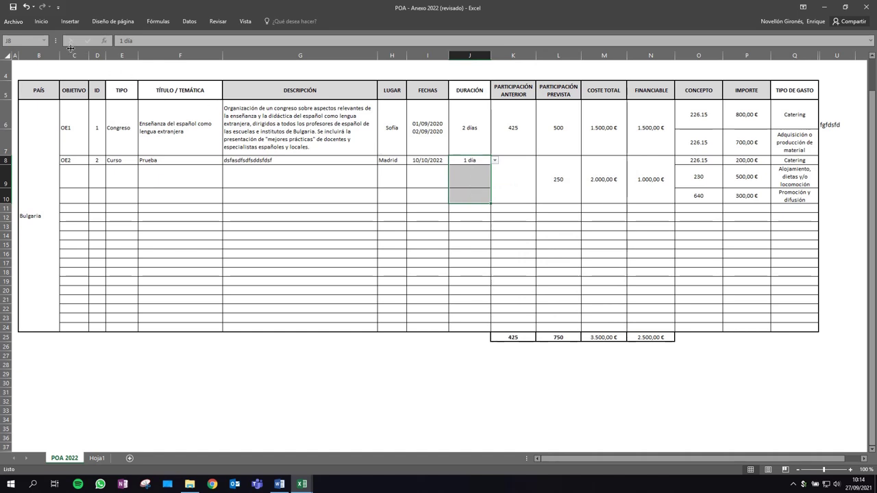
left_click(42, 21)
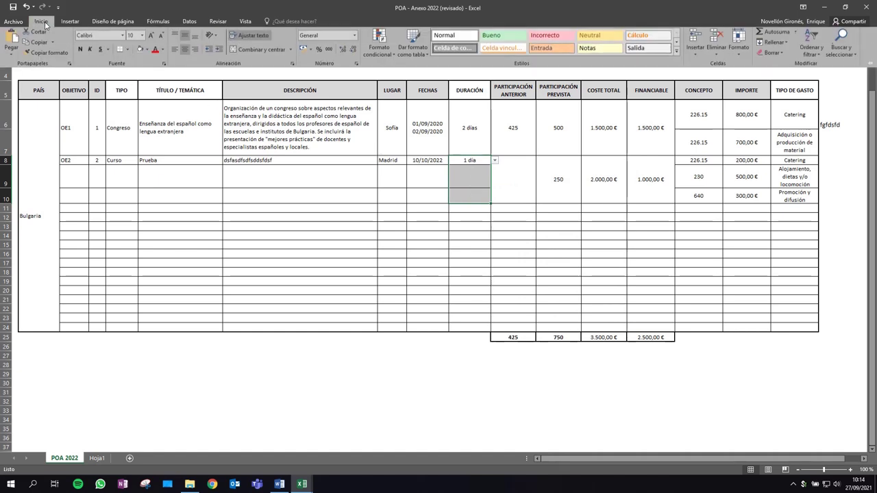
left_click(271, 52)
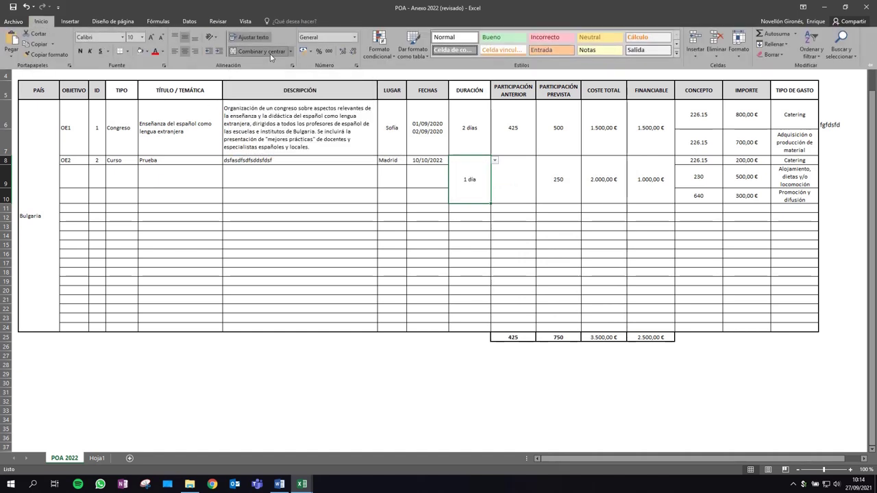
left_click_drag(419, 160, 423, 196)
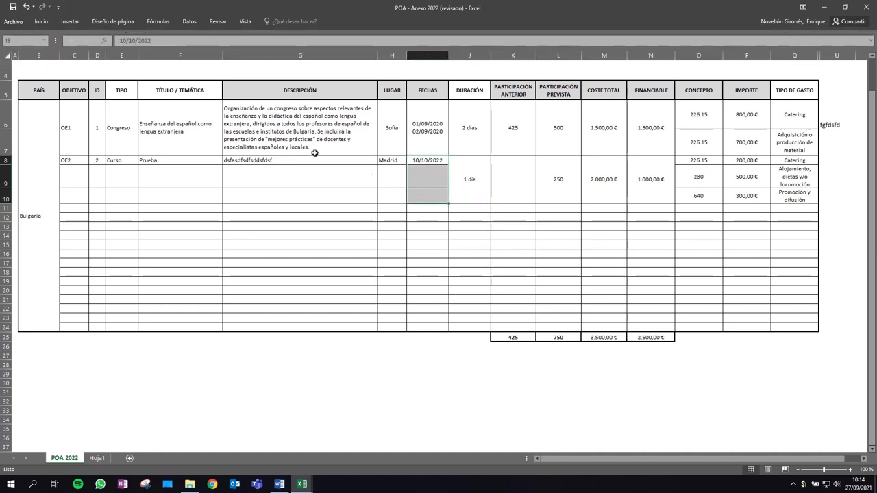
left_click(41, 21)
left_click(257, 53)
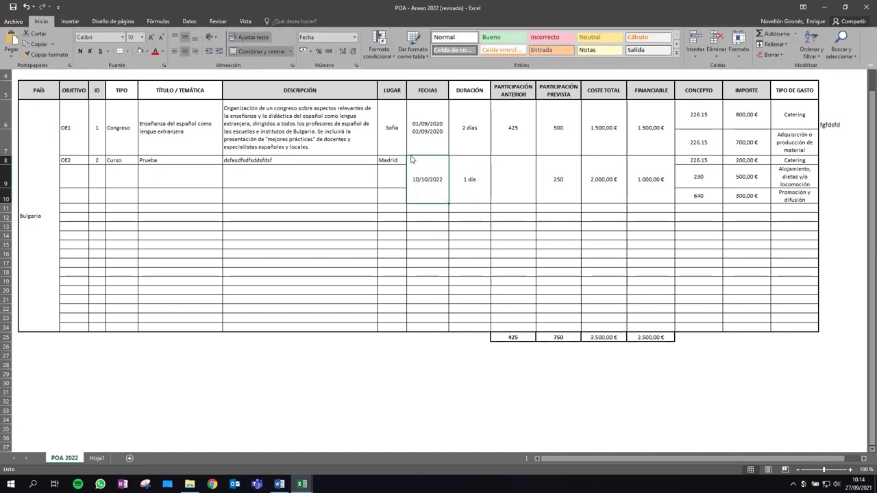
Merge and centre Lugar H8:H10, Descripción G8:G10 and Título F8:F10
left_click_drag(388, 161, 394, 198)
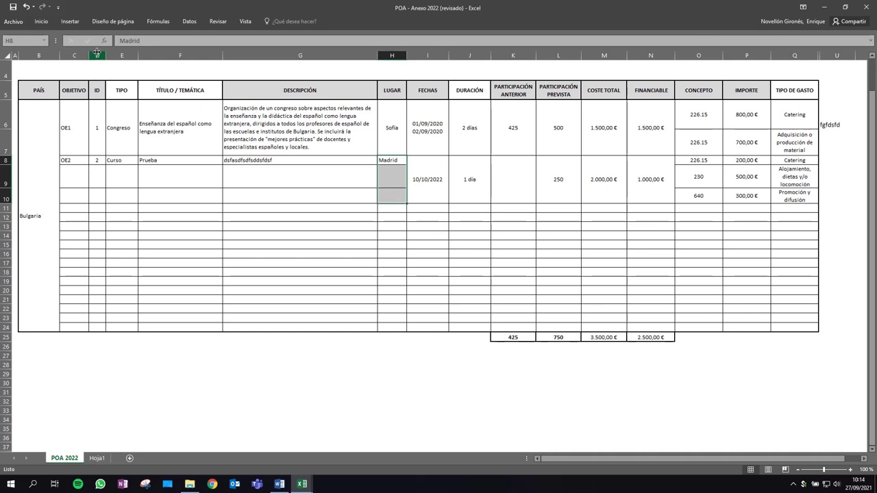
left_click(41, 21)
left_click(249, 52)
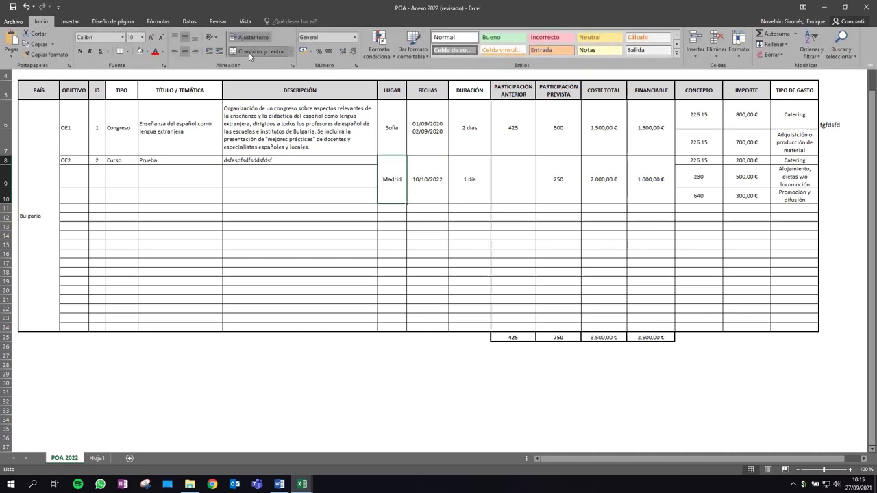
left_click_drag(267, 161, 262, 196)
right_click(294, 170)
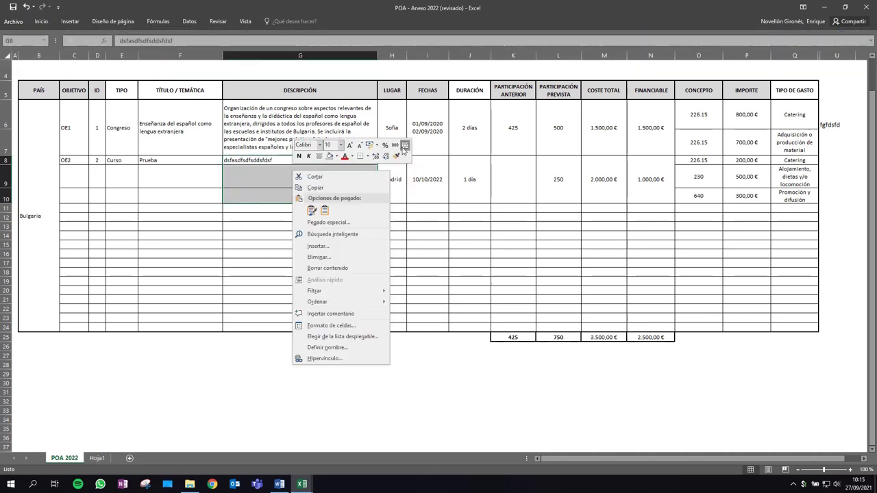
left_click(376, 156)
left_click_drag(181, 162, 186, 196)
right_click(186, 195)
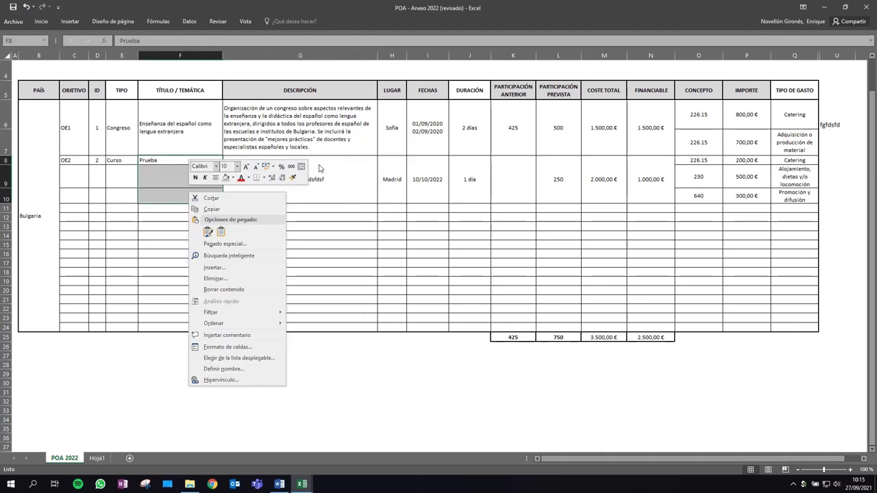
left_click(299, 165)
Merge Tipo E8:E10, ID D8:D10 and Objetivo C8:C10, then select the OE2 cells
left_click_drag(130, 162, 122, 195)
right_click(122, 194)
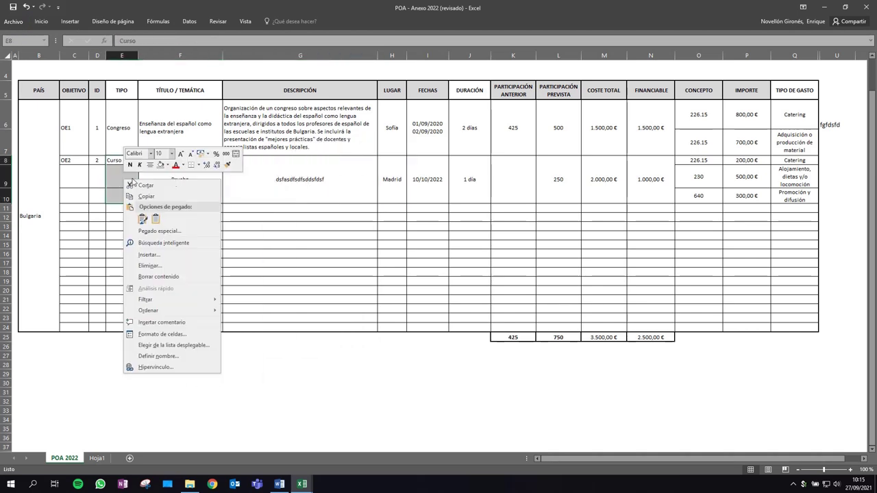
left_click(234, 159)
mouse_move(100, 161)
left_mouse_down()
mouse_move(98, 192)
mouse_move(75, 196)
left_mouse_up()
right_click(98, 192)
left_click(209, 157)
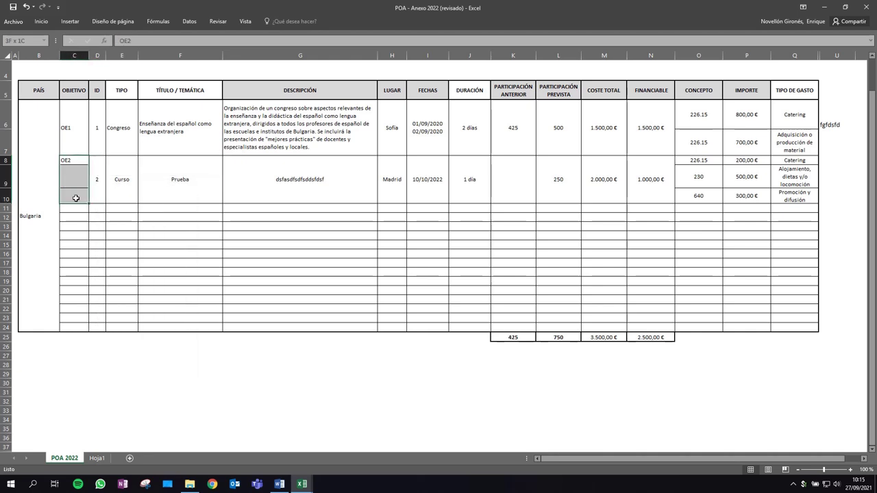
right_click(78, 180)
left_click(194, 155)
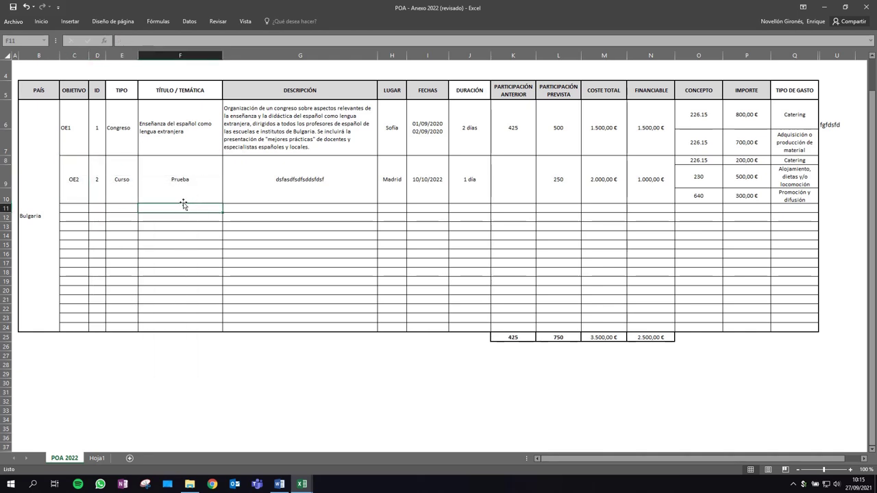
mouse_move(79, 176)
left_mouse_down()
mouse_move(355, 193)
mouse_move(610, 195)
left_mouse_up()
left_click_drag(707, 165, 792, 198)
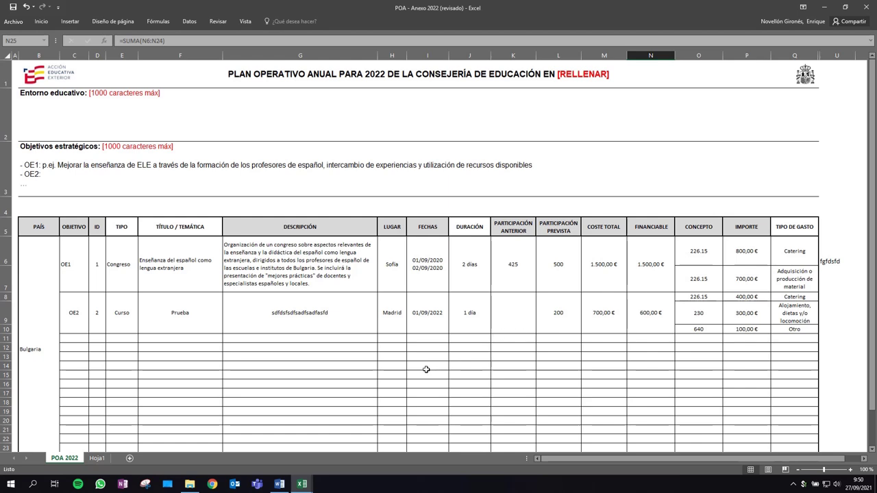
Switch to the ComServ_PlantillaCalculoDietas workbook window from the Excel taskbar icon
mouse_move(301, 484)
left_click(372, 432)
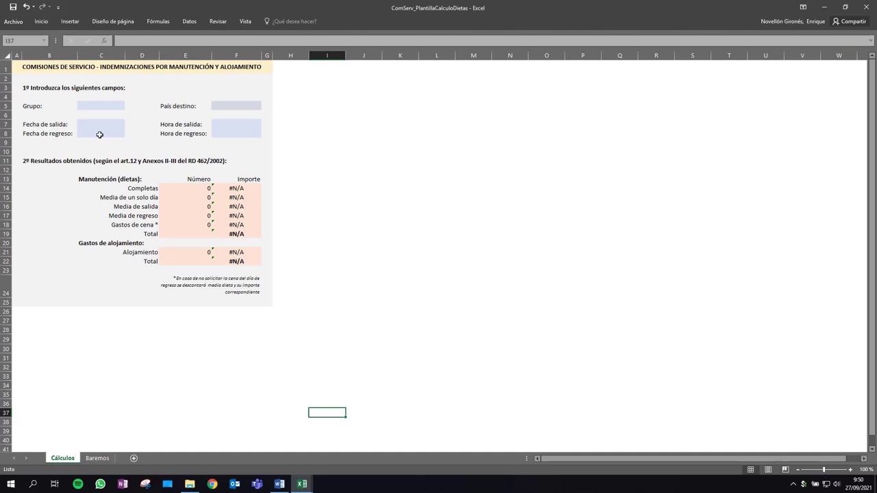
Choose group 1 in the Grupo dropdown (C5) and Alemania in País destino (F5)
left_click(330, 351)
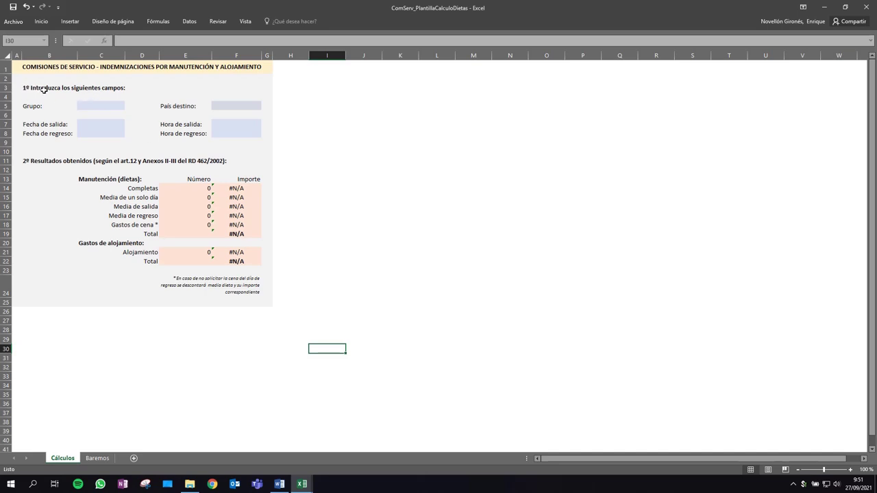
left_click(107, 104)
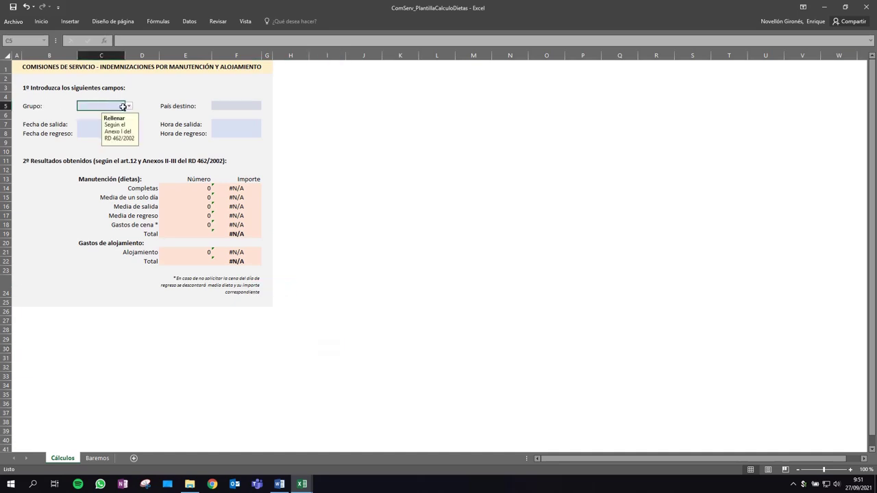
left_click(129, 107)
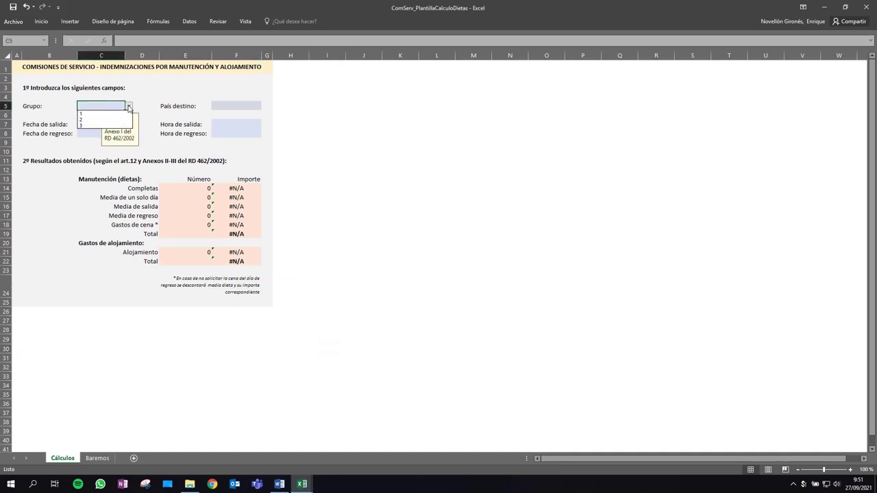
left_click(110, 114)
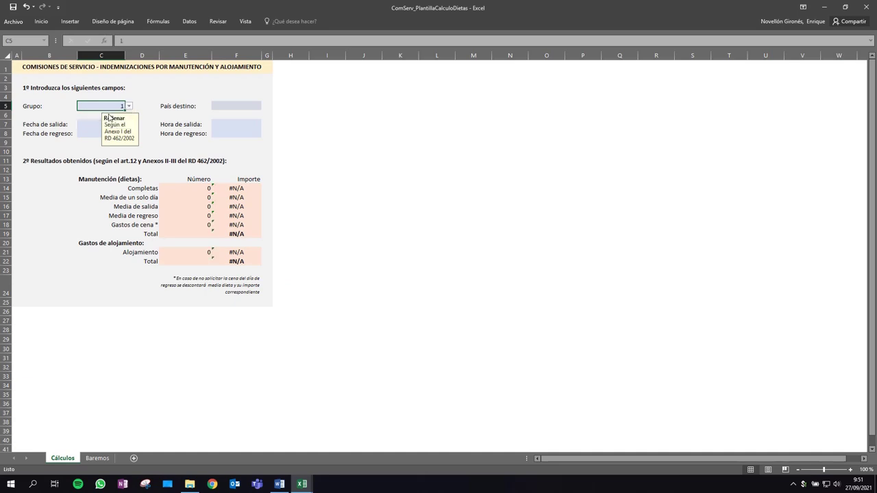
left_click(234, 105)
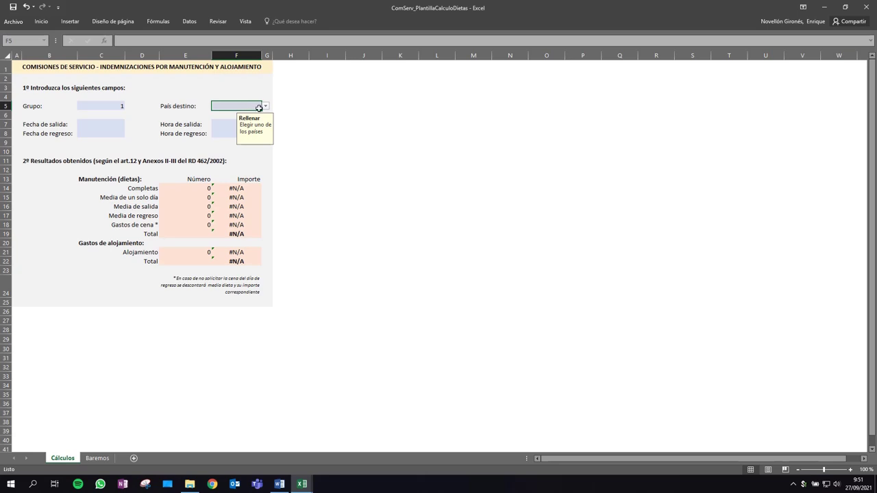
left_click(265, 106)
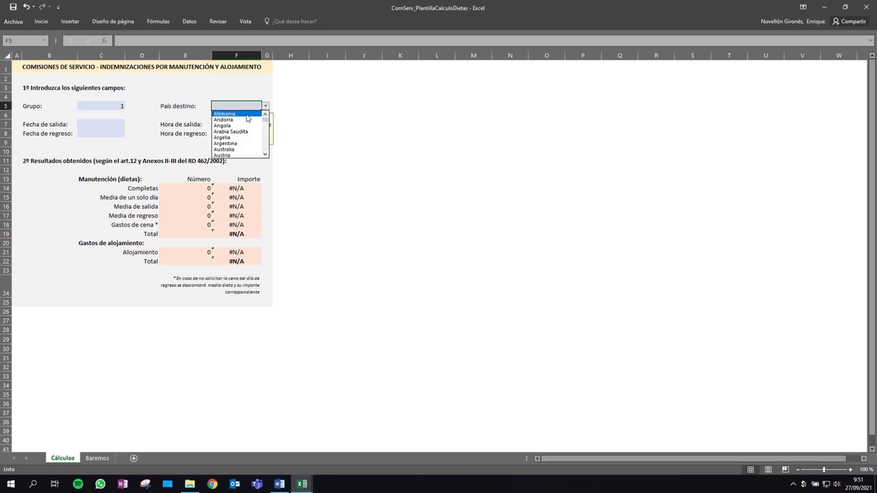
left_click(239, 114)
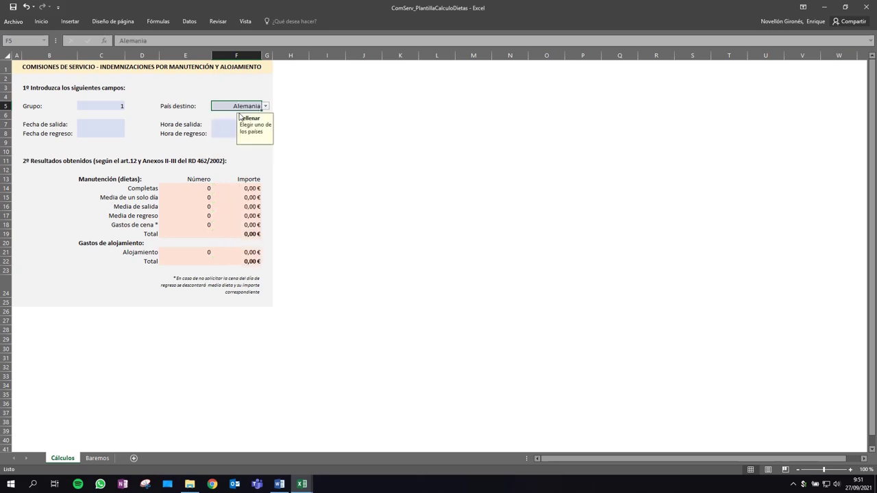
left_click(104, 125)
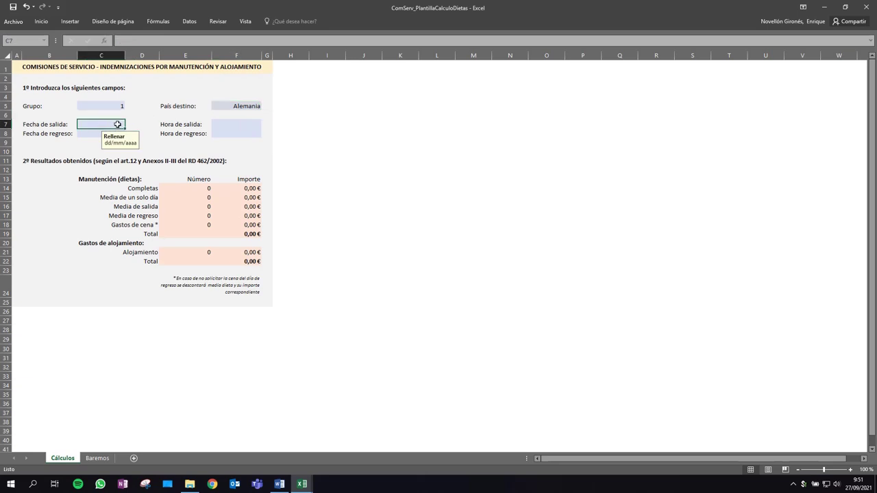
Enter departure date 30/10/2022 in C7 and return date 31/10/2022 in C8
type("30/")
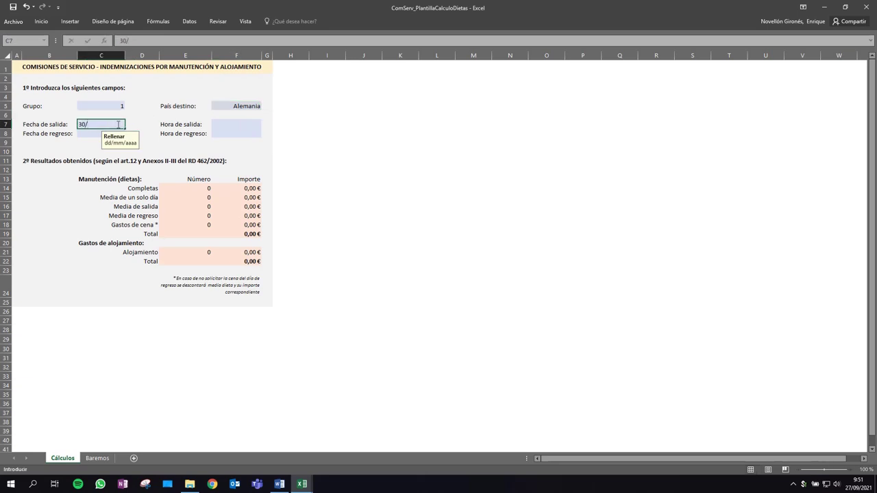
type("10/")
type("2022")
left_click(81, 135)
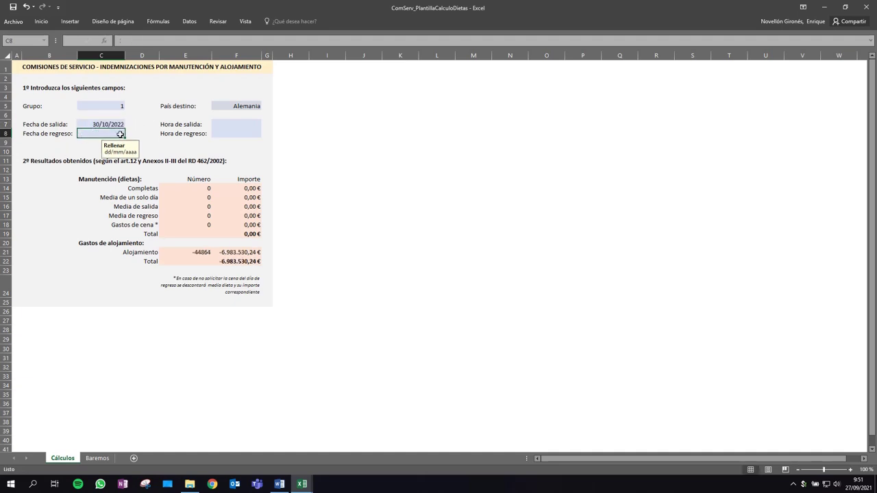
type("31/10/2022")
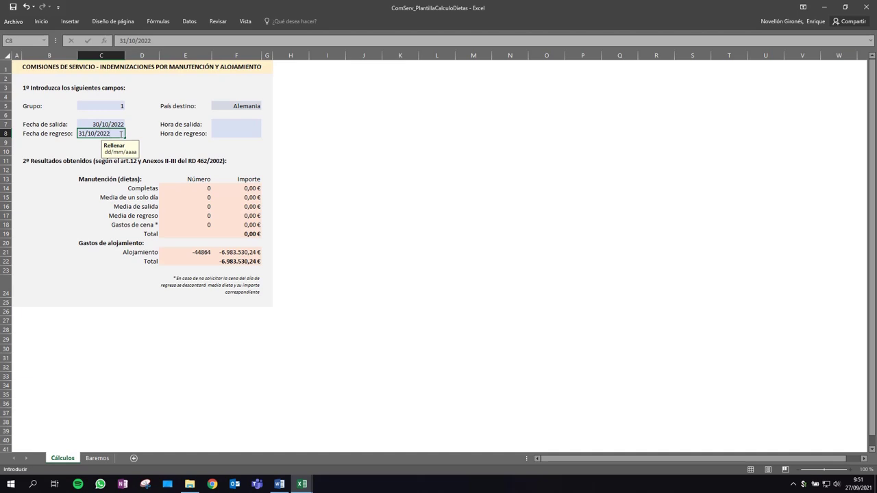
key("Return")
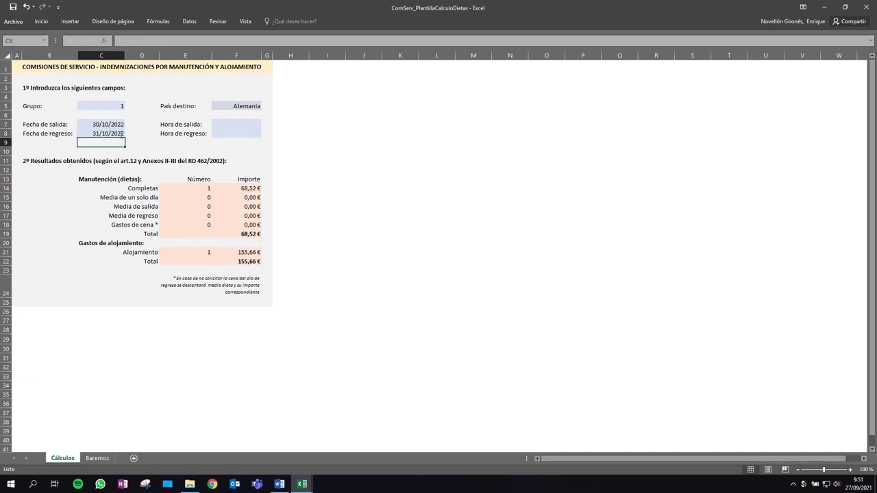
Test validation by entering 'sdaf' as the departure date, then cancel the rejected entry
left_click(114, 124)
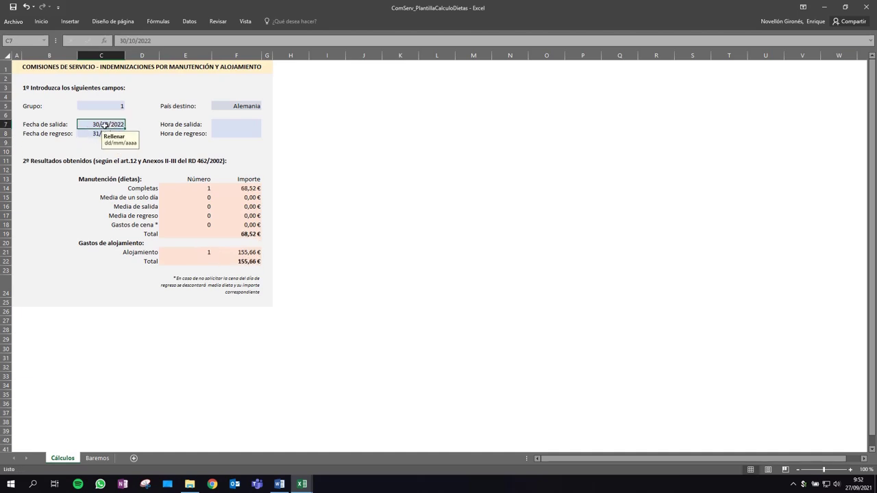
type("sdaf")
key("Return")
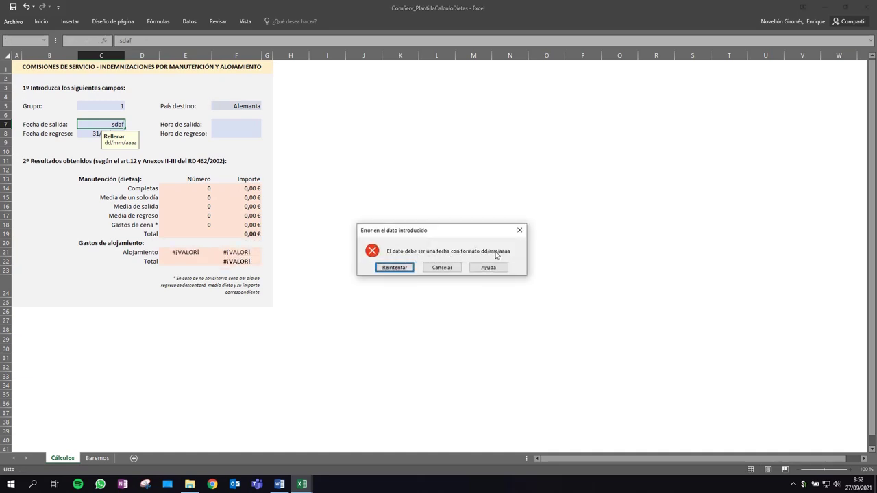
left_click(442, 269)
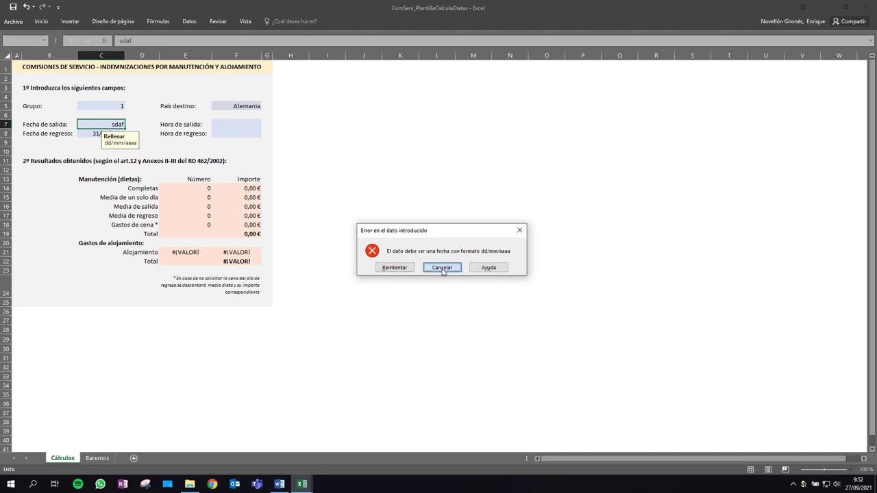
Enter departure time 10:00 in F7 and return time 15:20 in F8
left_click(235, 124)
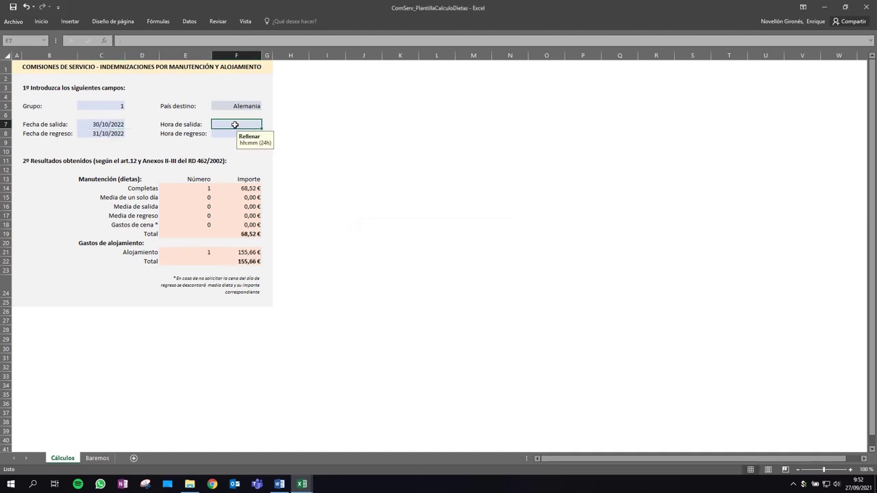
type("1")
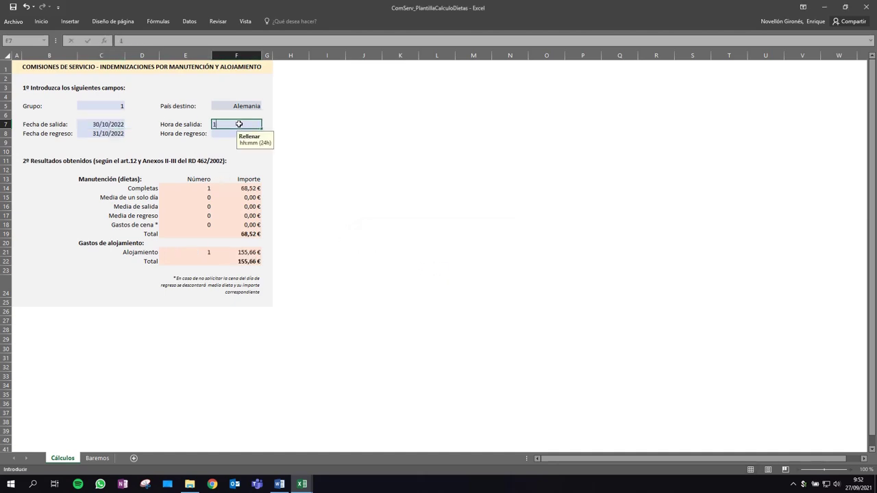
type("0:00")
key("Return")
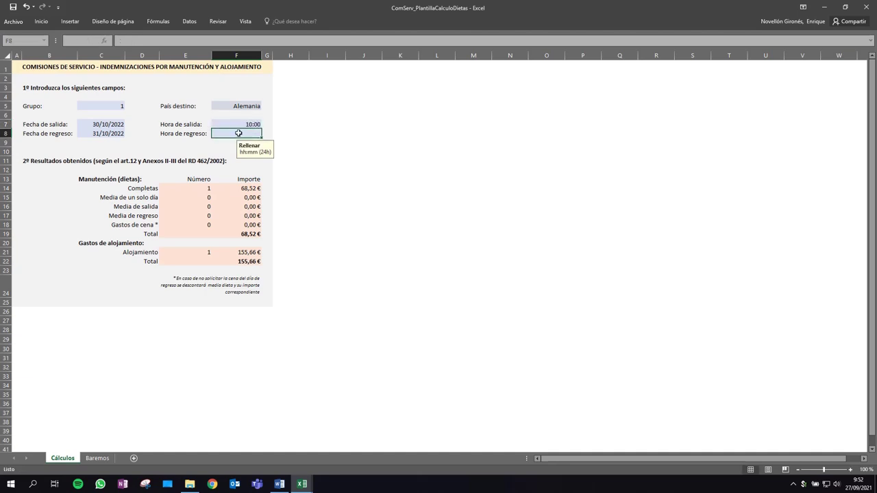
type("15:20")
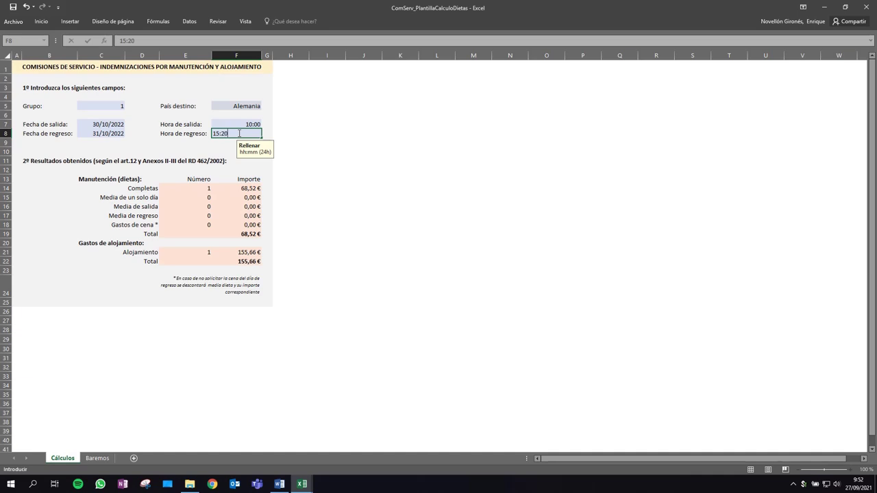
key("Return")
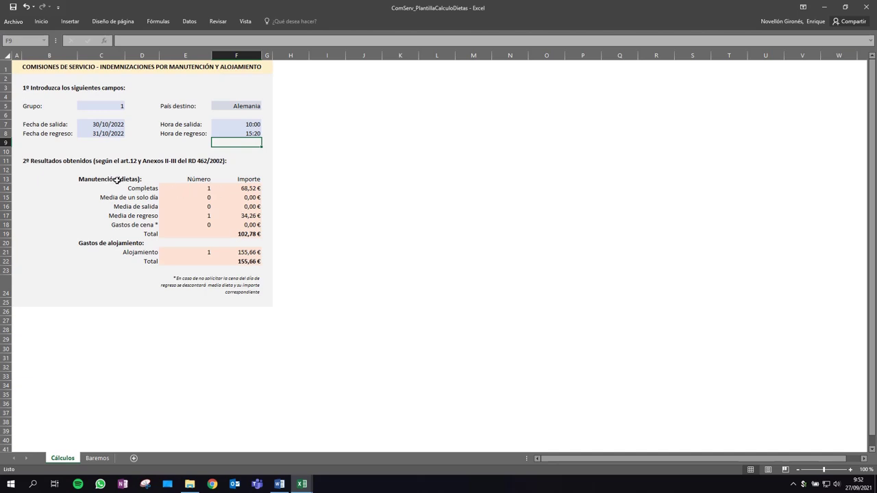
left_click(195, 189)
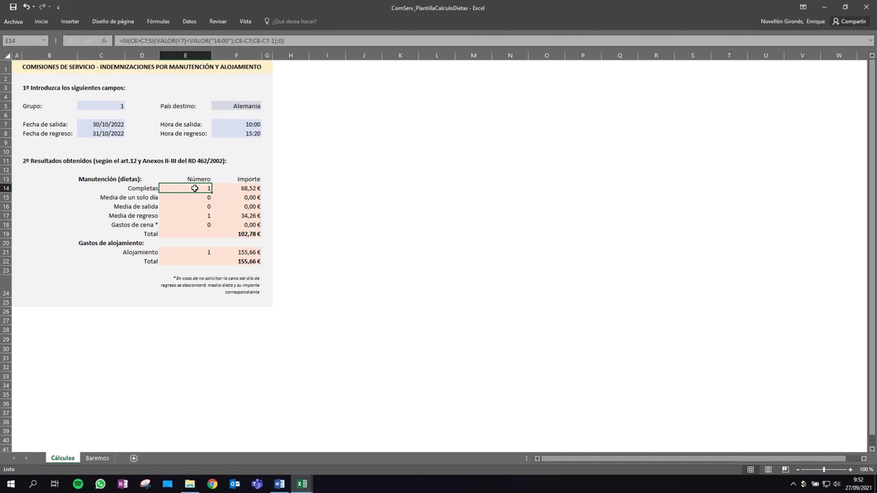
left_click(195, 217)
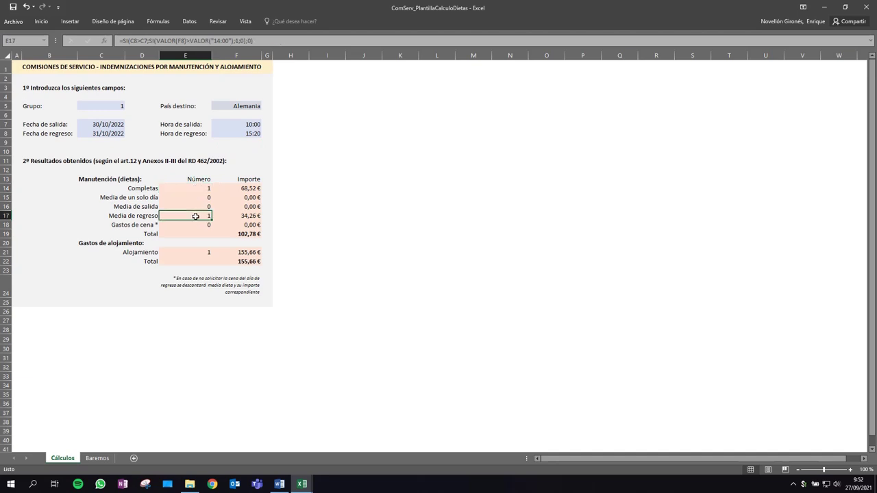
left_click(251, 235)
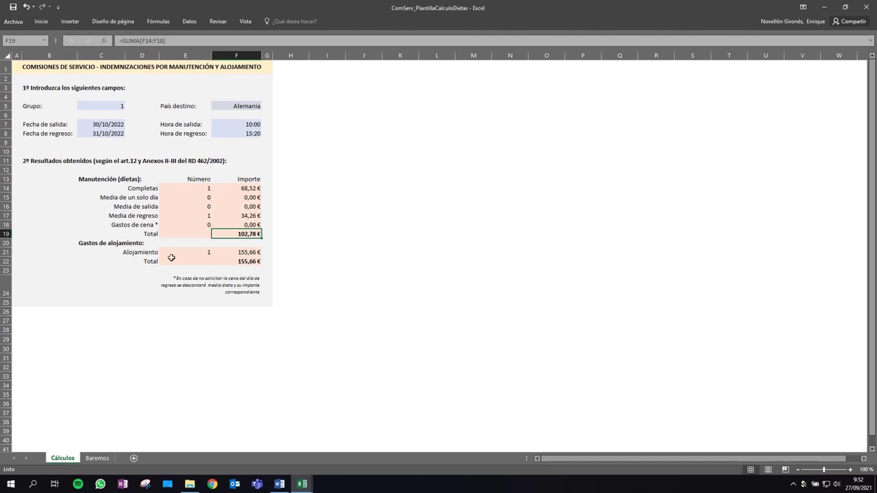
left_click(206, 254)
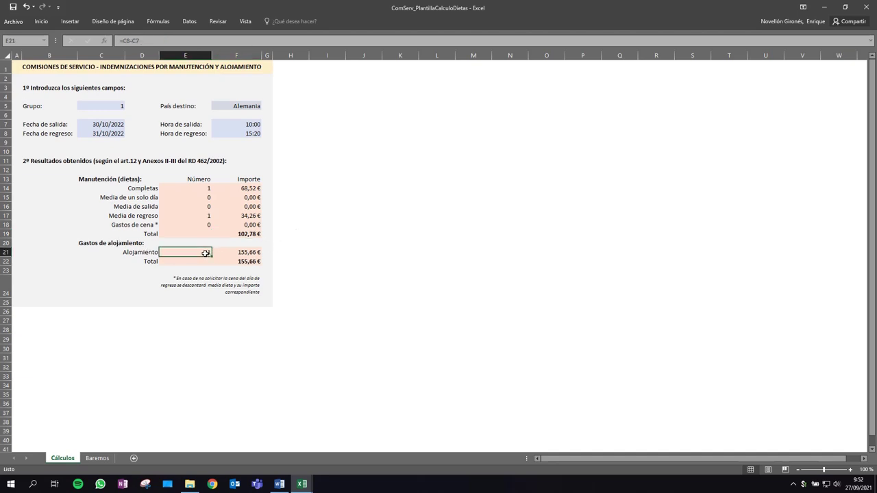
left_click(248, 262)
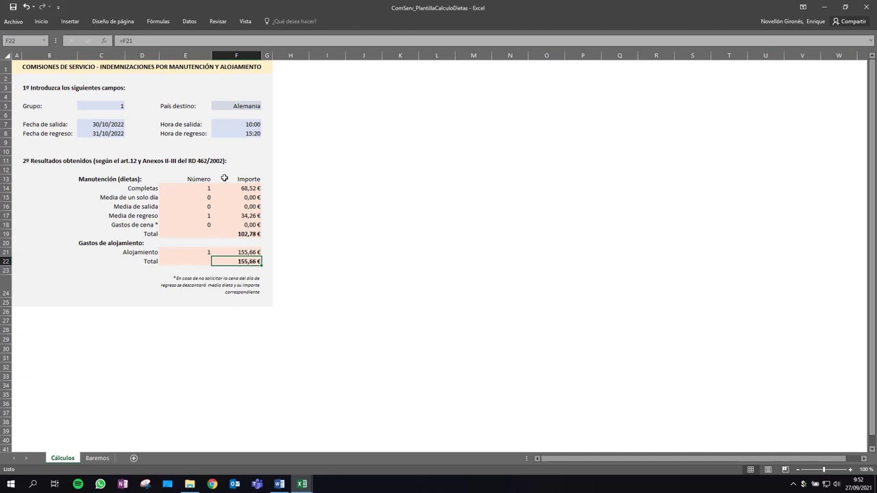
left_click(98, 459)
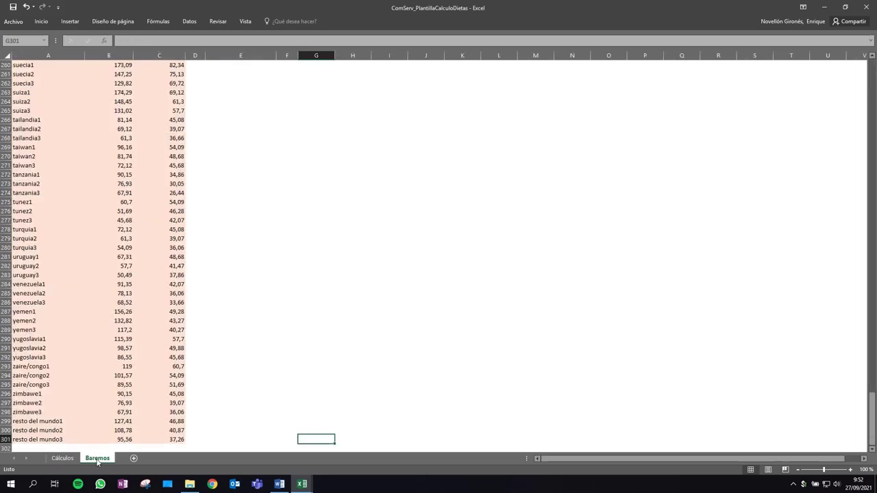
scroll(98, 337, "up", 5)
scroll(98, 336, "up", 4)
scroll(98, 337, "up", 7)
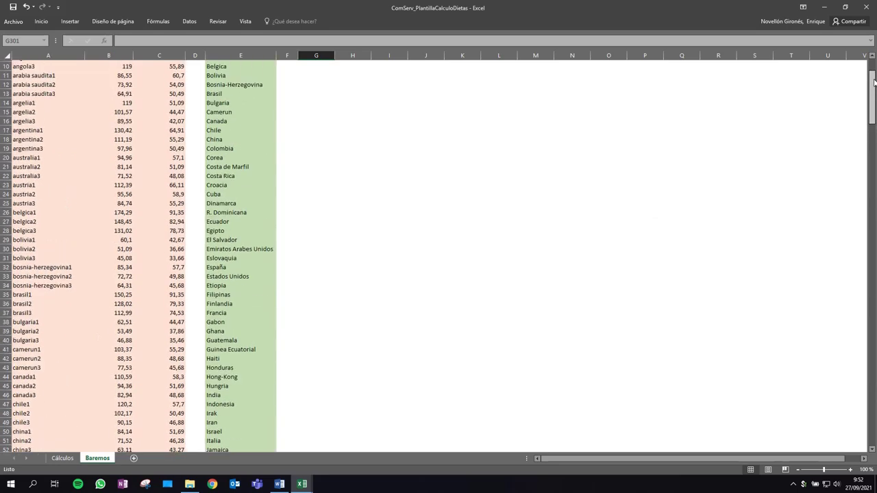
left_click_drag(873, 341, 874, 68)
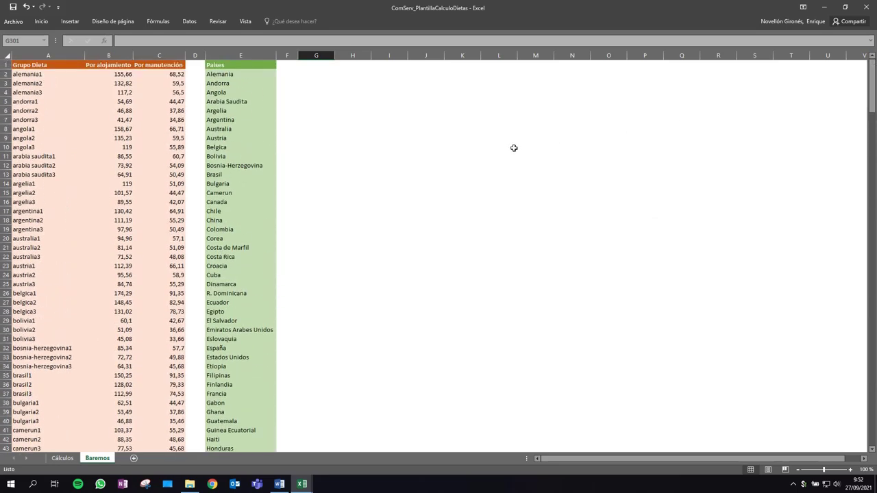
left_click(48, 55)
left_click(116, 57)
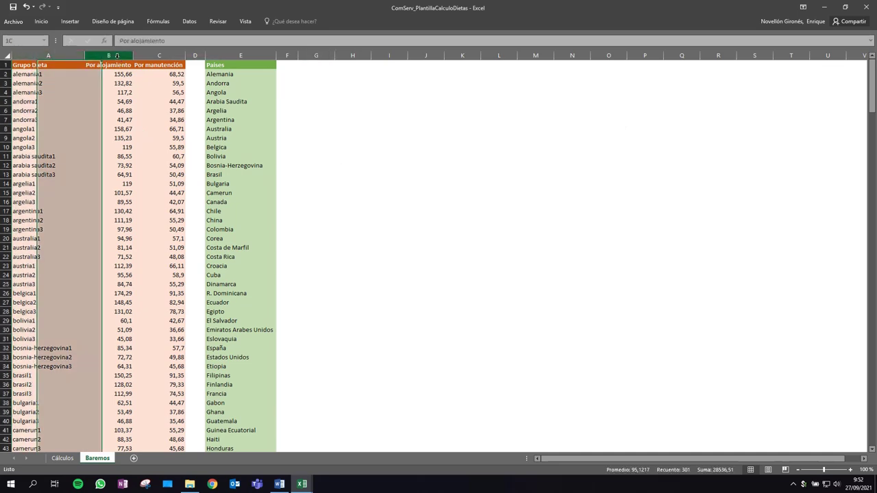
left_click(241, 55)
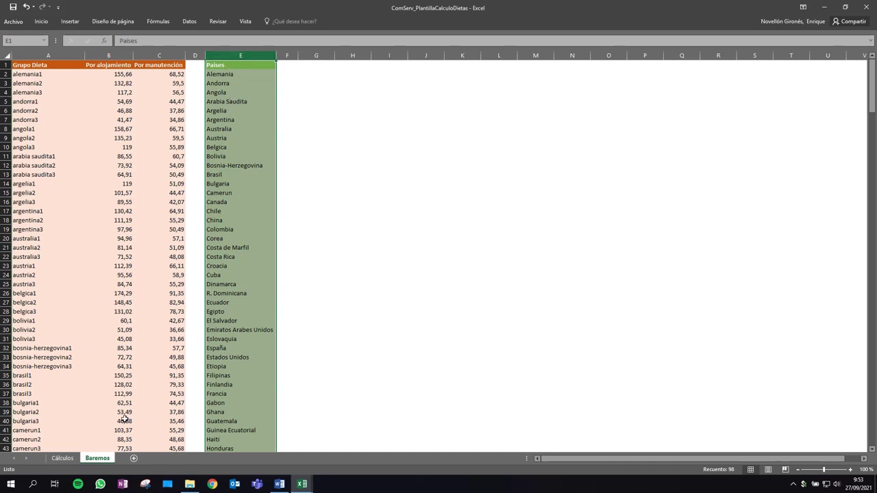
left_click(67, 459)
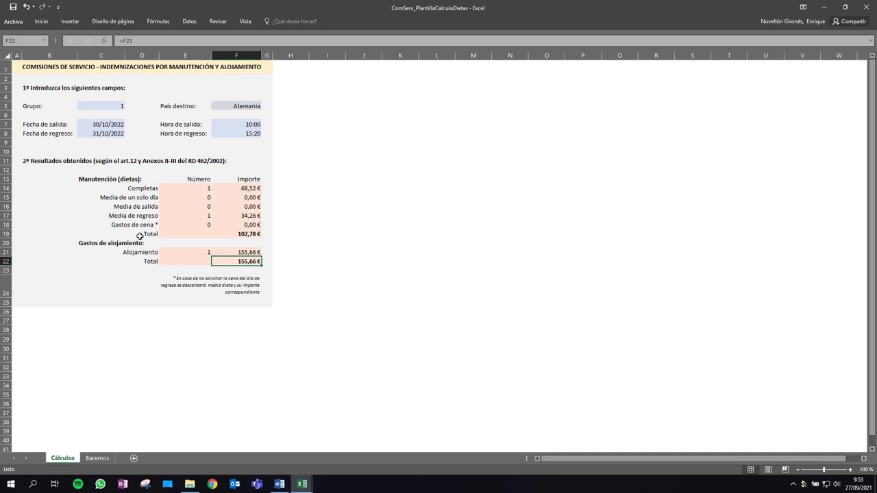
Switch to the POA - Anexo 2022 (revisado) workbook via its Excel taskbar preview
key("Return")
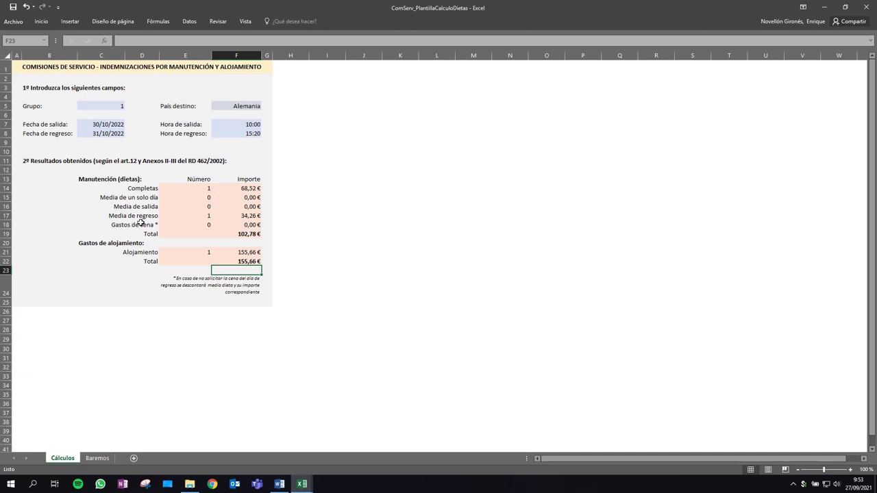
mouse_move(301, 484)
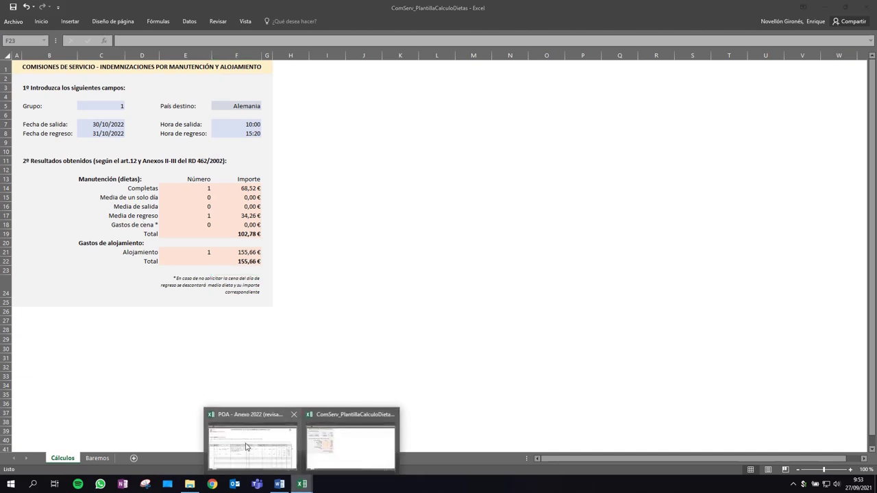
left_click(260, 446)
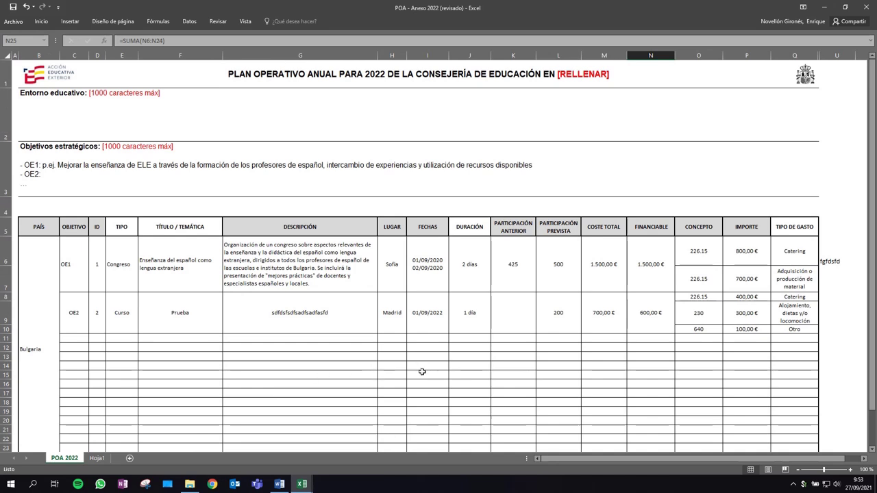